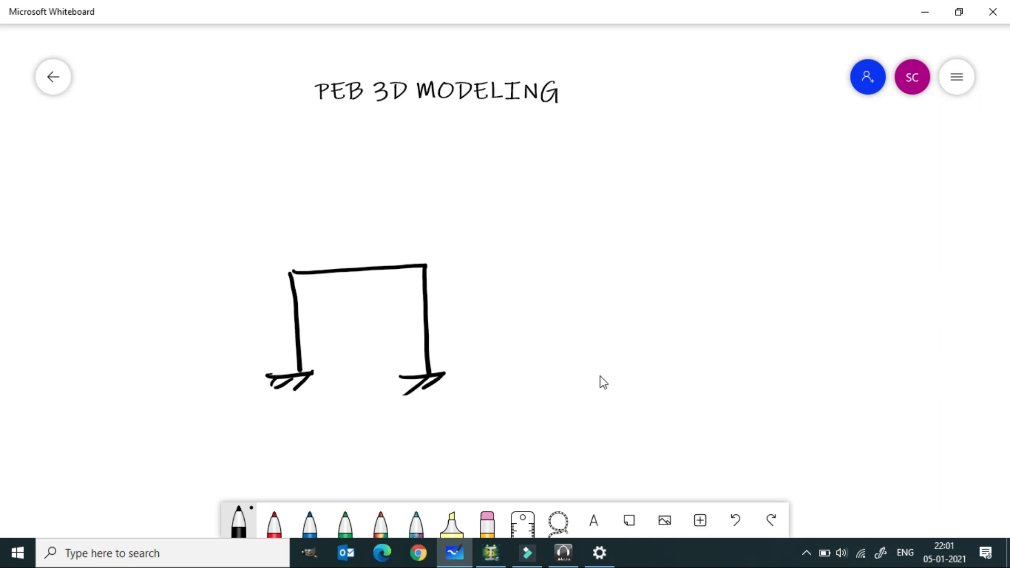
- Extend the portal frame sketch into 3D with longitudinal beams and two more portal frames behind the first
drag(416, 271, 637, 167)
mouse_move(401, 222)
mouse_down()
mouse_move(399, 306)
mouse_move(519, 211)
mouse_move(520, 320)
mouse_up()
mouse_move(499, 165)
mouse_down()
mouse_move(503, 275)
mouse_move(632, 164)
mouse_move(636, 274)
mouse_up()
- Draw hatched fixed supports at the column bases of the two rear frames
drag(602, 265, 654, 261)
drag(635, 266, 604, 282)
drag(471, 274, 513, 267)
drag(499, 271, 482, 284)
drag(483, 275, 474, 286)
drag(360, 306, 408, 300)
drag(397, 302, 375, 318)
drag(369, 306, 362, 317)
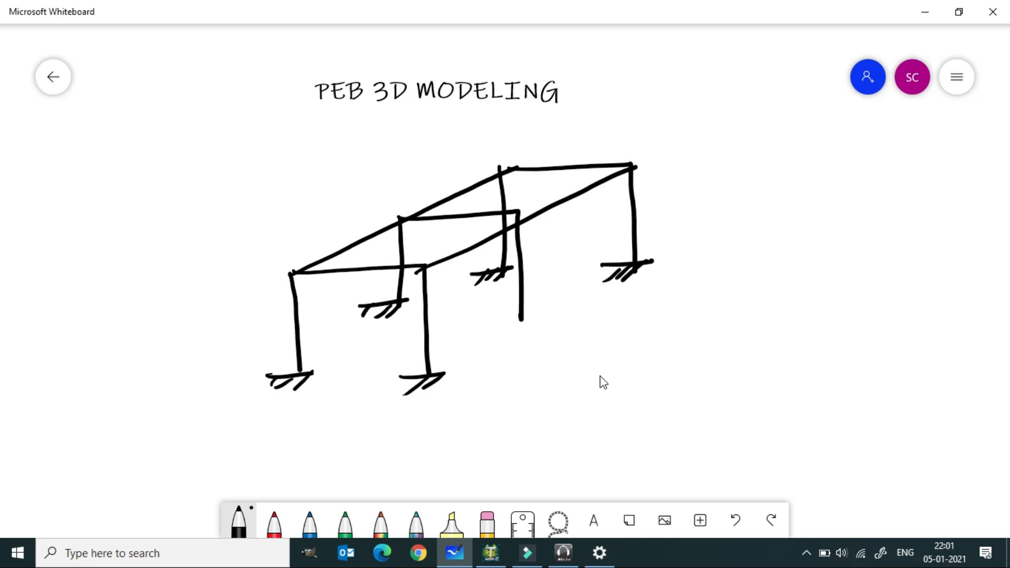
drag(497, 323, 539, 321)
drag(531, 323, 502, 342)
drag(505, 325, 478, 343)
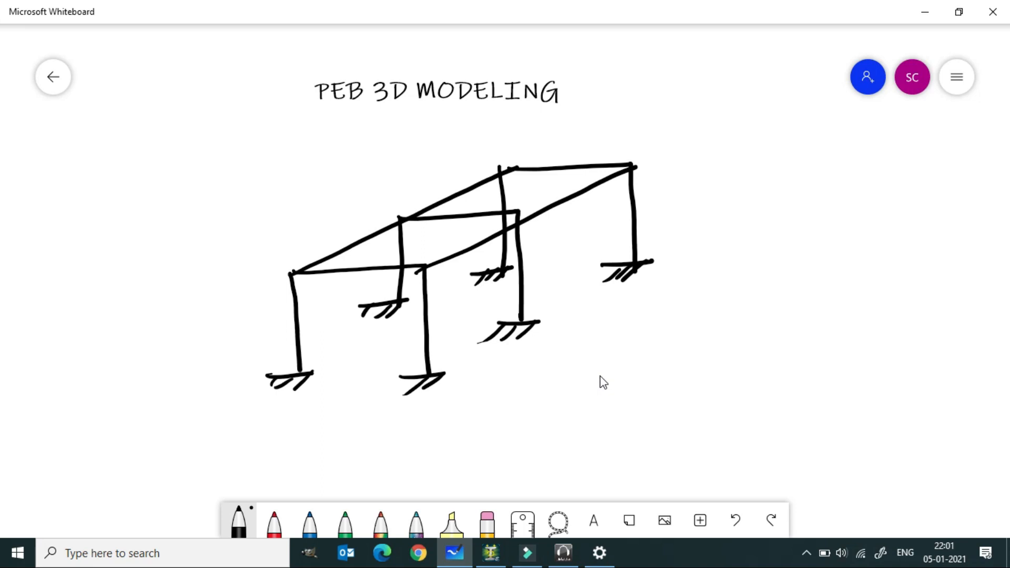
- Circle the six beam-column joints at the tops of the three sketched frames
drag(300, 268, 287, 267)
drag(428, 263, 433, 264)
mouse_move(399, 215)
mouse_down()
mouse_move(391, 227)
mouse_move(410, 220)
mouse_up()
drag(524, 213, 521, 213)
mouse_move(511, 163)
mouse_down()
mouse_move(499, 167)
mouse_move(518, 165)
mouse_up()
drag(632, 161, 619, 179)
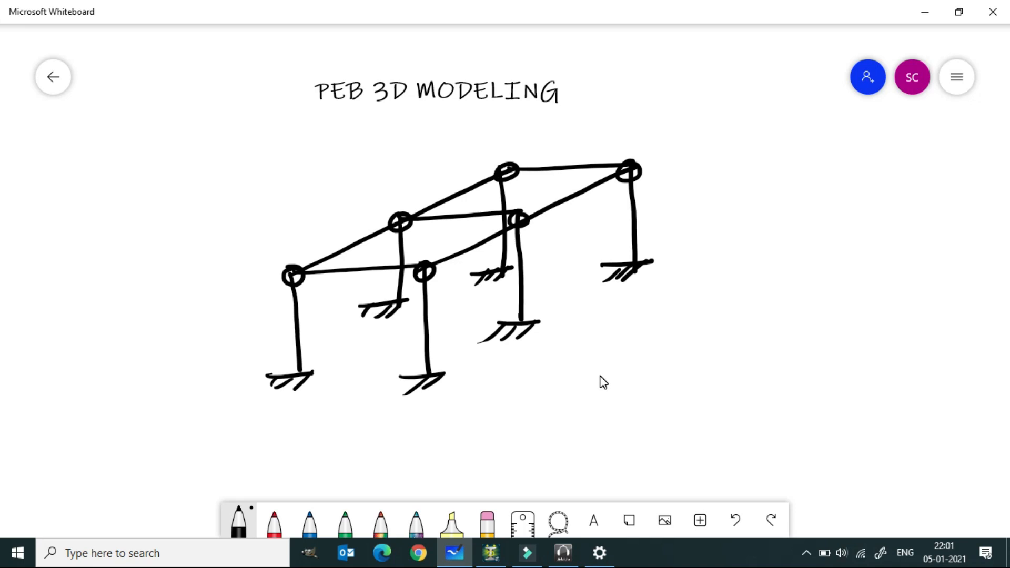
- Draw the three coordinate axes beside the frame sketch and label them X, Y and Z
mouse_move(193, 265)
mouse_down()
mouse_move(203, 413)
mouse_move(244, 458)
mouse_move(555, 443)
mouse_up()
drag(208, 458, 140, 529)
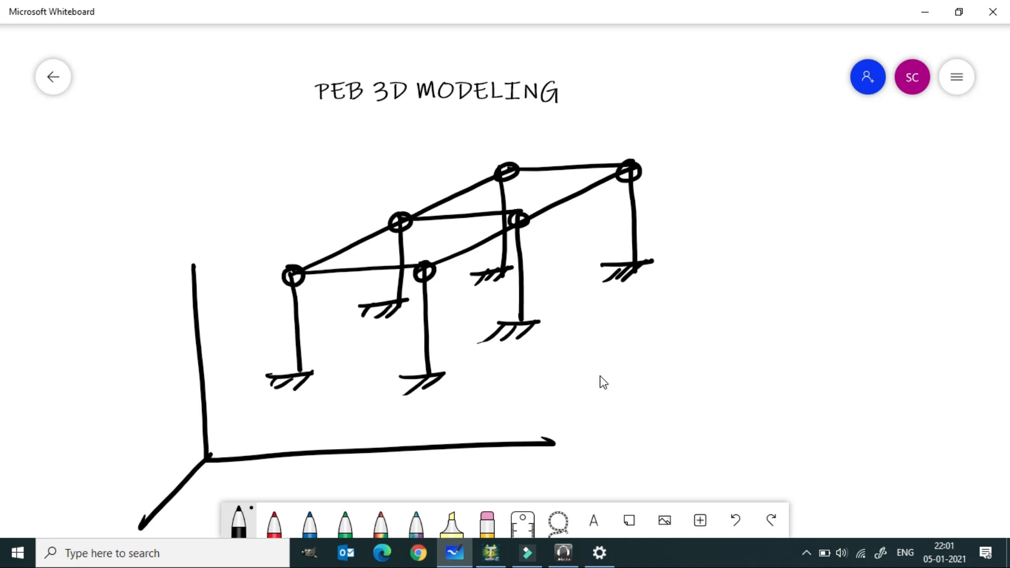
mouse_move(567, 433)
mouse_down()
mouse_move(542, 457)
mouse_move(564, 459)
mouse_up()
mouse_move(173, 231)
mouse_down()
mouse_move(190, 245)
mouse_move(182, 265)
mouse_up()
mouse_move(154, 520)
mouse_down()
mouse_move(169, 531)
mouse_move(193, 523)
mouse_up()
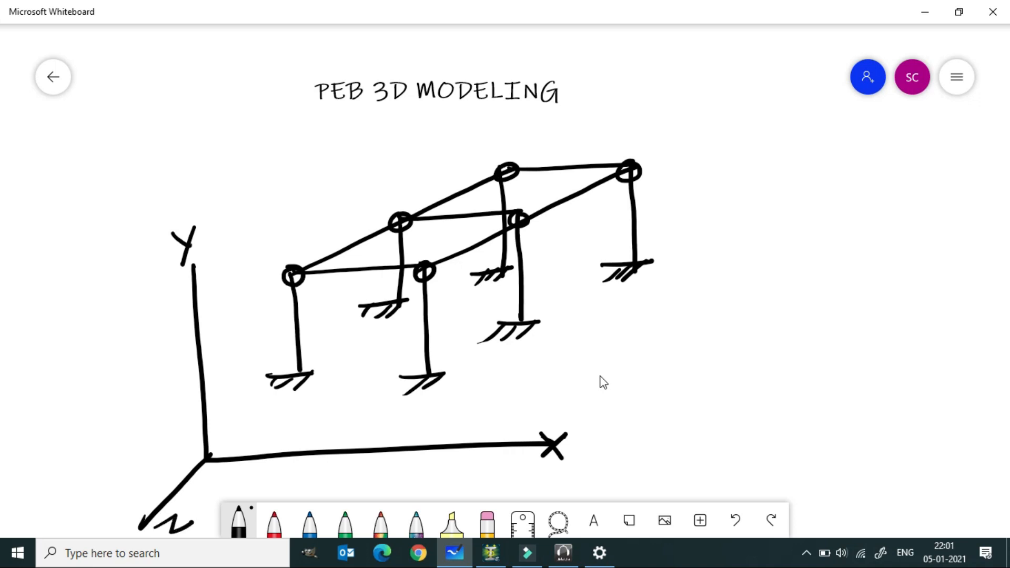
- Draw direction arrows along the X and Z axes and short strokes beside the front frame's column base
mouse_move(302, 435)
mouse_down()
mouse_move(363, 432)
mouse_move(346, 448)
mouse_up()
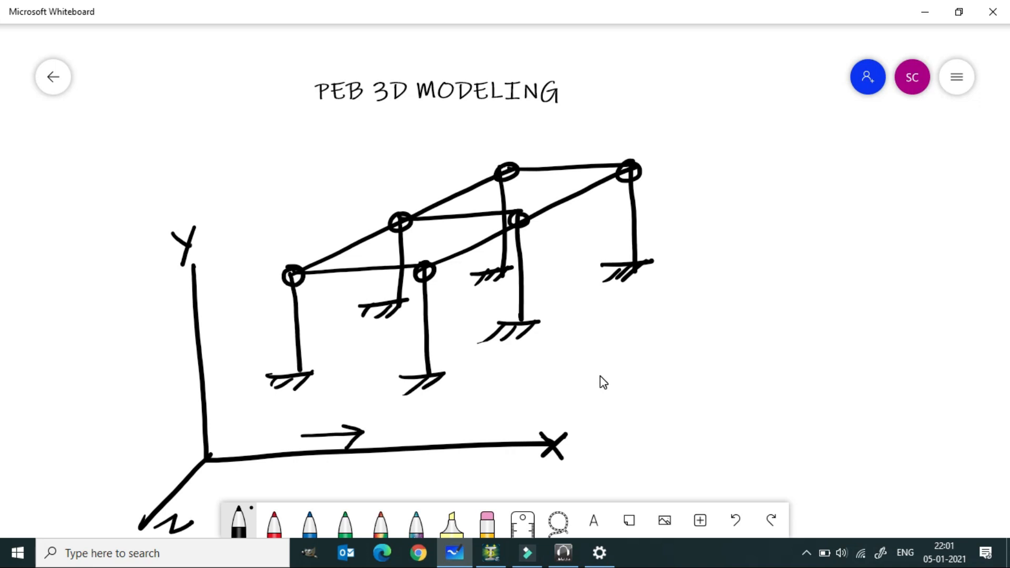
drag(182, 470, 154, 495)
drag(154, 496, 171, 492)
mouse_move(436, 389)
mouse_down()
mouse_move(482, 389)
mouse_move(454, 398)
mouse_move(494, 378)
mouse_up()
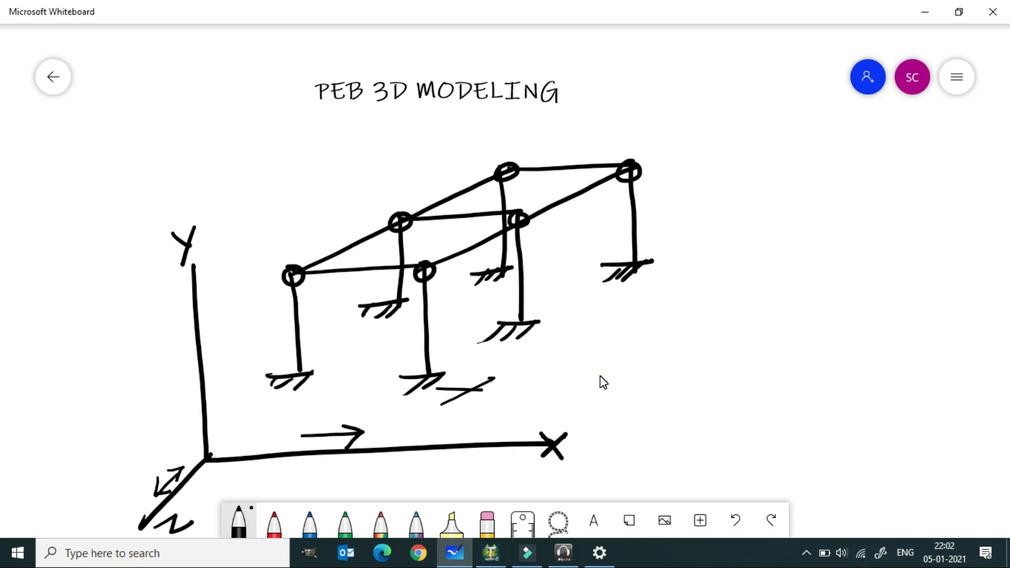
- Sketch diagonal braces across the front and middle frames and along the side bays
drag(296, 285, 423, 377)
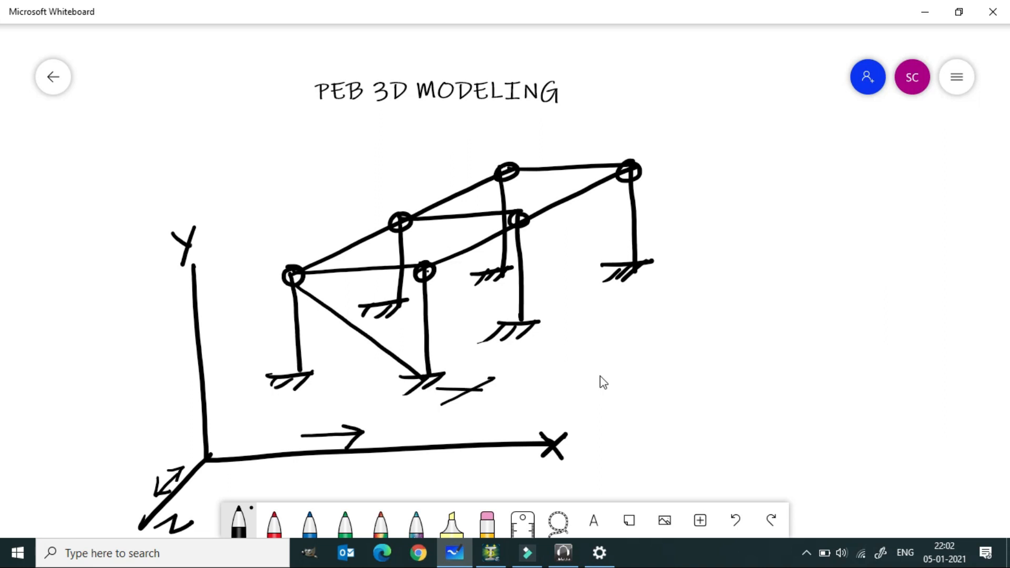
drag(422, 277, 297, 392)
drag(517, 228, 431, 377)
drag(437, 274, 529, 333)
drag(517, 228, 402, 298)
drag(403, 236, 523, 348)
drag(629, 185, 532, 321)
drag(524, 229, 634, 263)
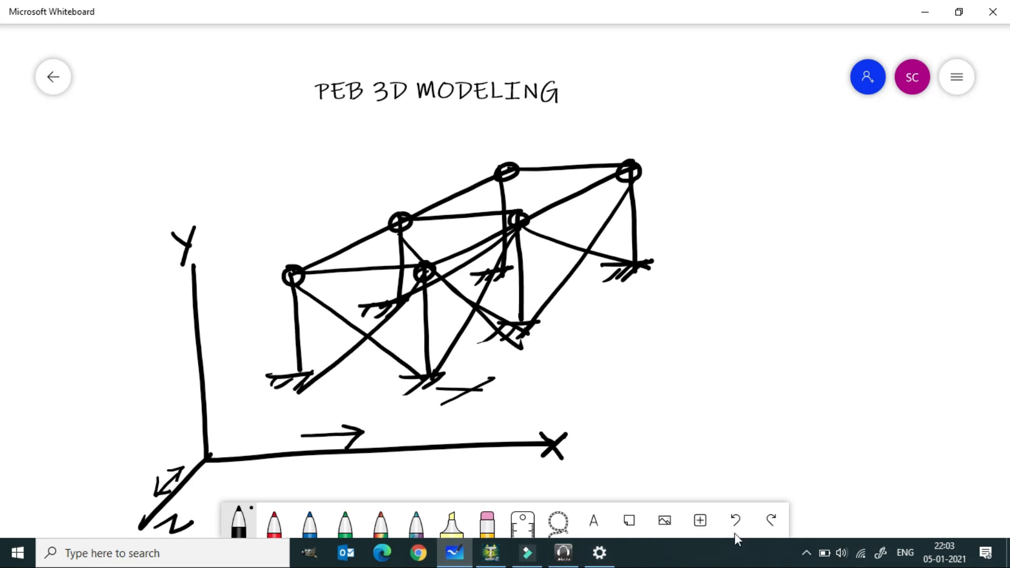
- Undo all the diagonal brace strokes drawn on the frames and side bays
click(743, 522)
click(743, 522)
click(743, 522)
click(743, 522)
click(743, 522)
click(743, 522)
click(743, 522)
click(743, 522)
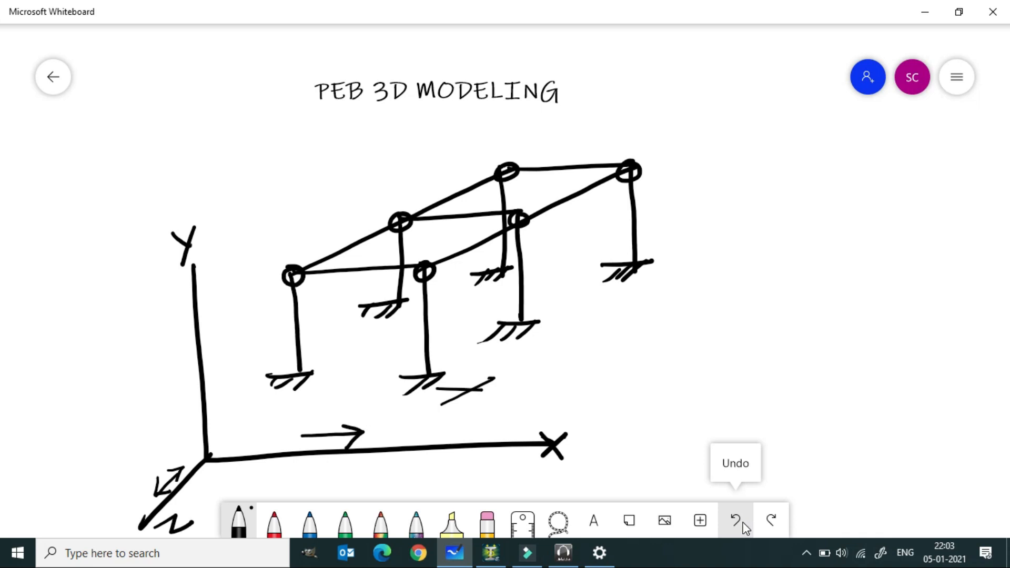
- Sketch crossed diagonal braces along the Z direction in the front bay on both column lines
drag(429, 277, 521, 322)
drag(514, 231, 430, 389)
drag(298, 284, 504, 238)
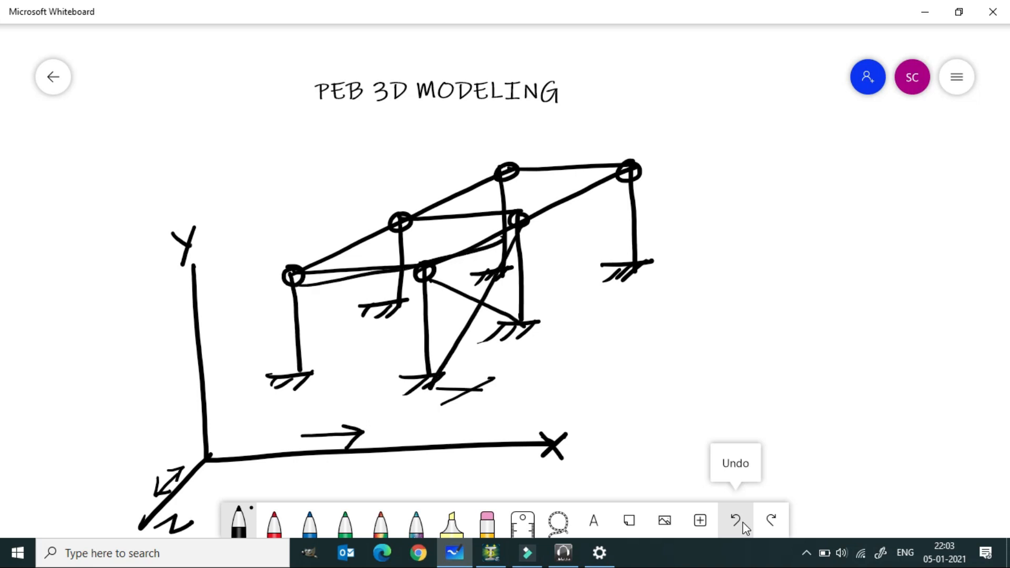
mouse_move(403, 231)
mouse_down()
mouse_move(433, 292)
mouse_move(393, 248)
mouse_move(310, 393)
mouse_up()
drag(301, 283, 400, 311)
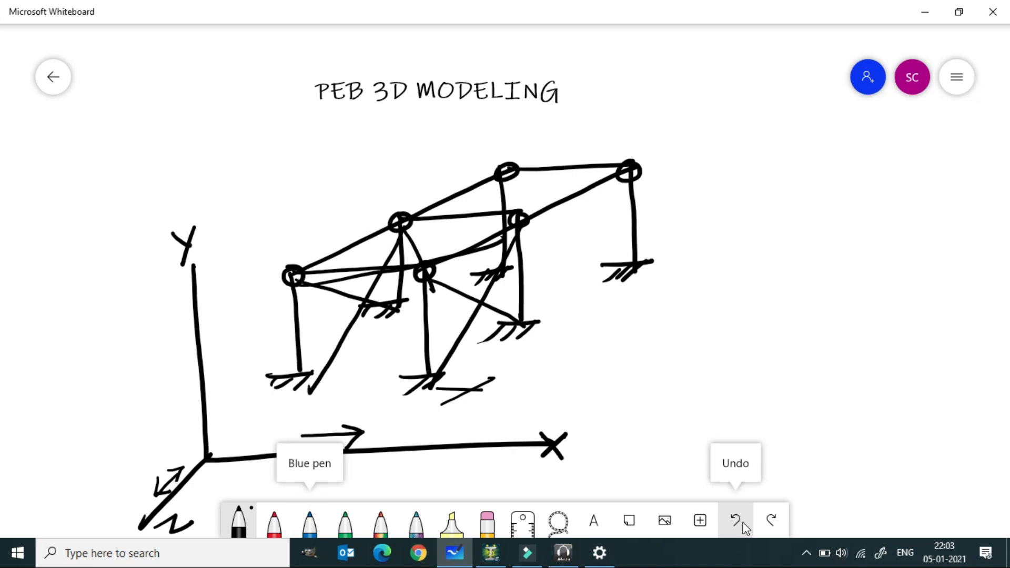
- Draw an arrow below the X axis and write "MOMENT" beside it
mouse_move(371, 487)
mouse_down()
mouse_move(480, 475)
mouse_move(465, 492)
mouse_move(526, 490)
mouse_move(542, 480)
mouse_up()
mouse_move(553, 472)
mouse_down()
mouse_move(577, 490)
mouse_move(592, 478)
mouse_move(579, 482)
mouse_move(601, 486)
mouse_up()
mouse_move(584, 471)
mouse_down()
mouse_move(602, 468)
mouse_move(603, 480)
mouse_move(612, 469)
mouse_up()
drag(612, 469, 625, 487)
mouse_move(625, 487)
mouse_down()
mouse_move(634, 467)
mouse_move(653, 465)
mouse_up()
drag(641, 468, 639, 487)
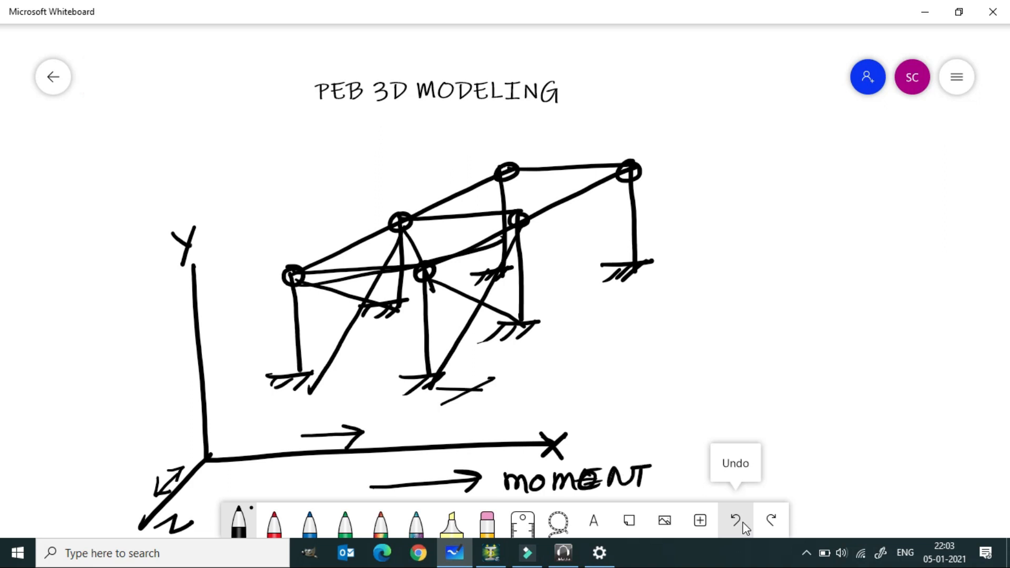
- Write "BRACED" alongside the Z axis of the sketch
mouse_move(76, 502)
mouse_down()
mouse_move(101, 511)
mouse_move(110, 476)
mouse_move(123, 484)
mouse_up()
mouse_move(118, 465)
mouse_down()
mouse_move(123, 481)
mouse_move(170, 421)
mouse_up()
drag(168, 421, 174, 439)
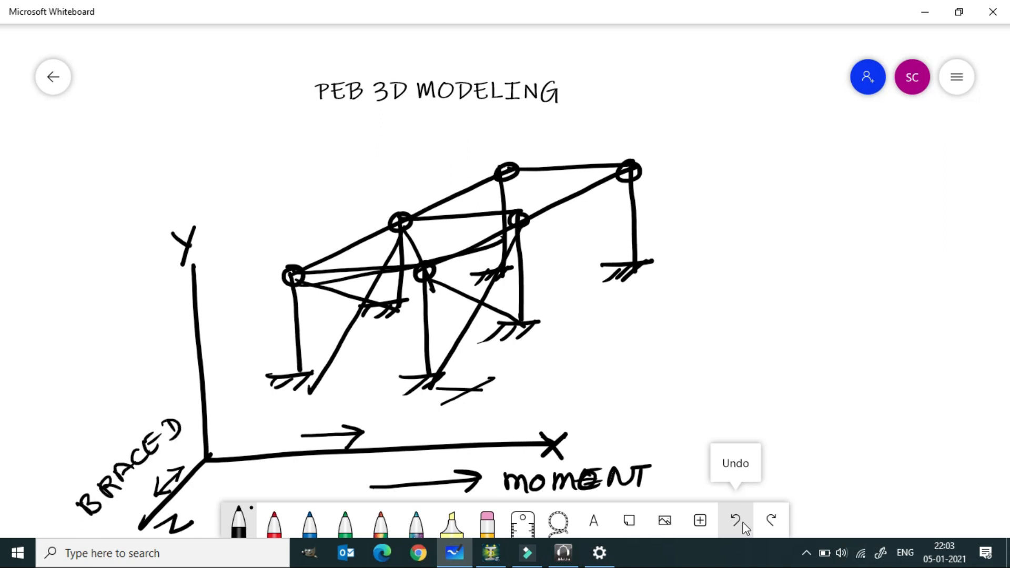
- Draw a long arrow beside the column bases along the Z direction and retrace the X-direction arrow
drag(441, 405, 679, 286)
mouse_move(644, 289)
mouse_down()
mouse_move(673, 286)
mouse_move(657, 312)
mouse_up()
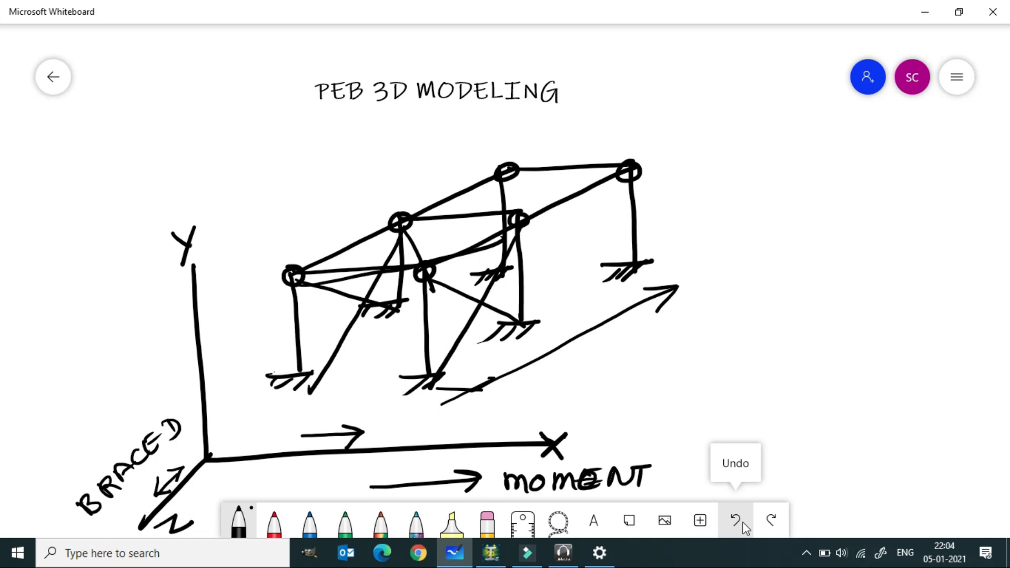
mouse_move(319, 434)
mouse_down()
mouse_move(362, 430)
mouse_move(347, 446)
mouse_up()
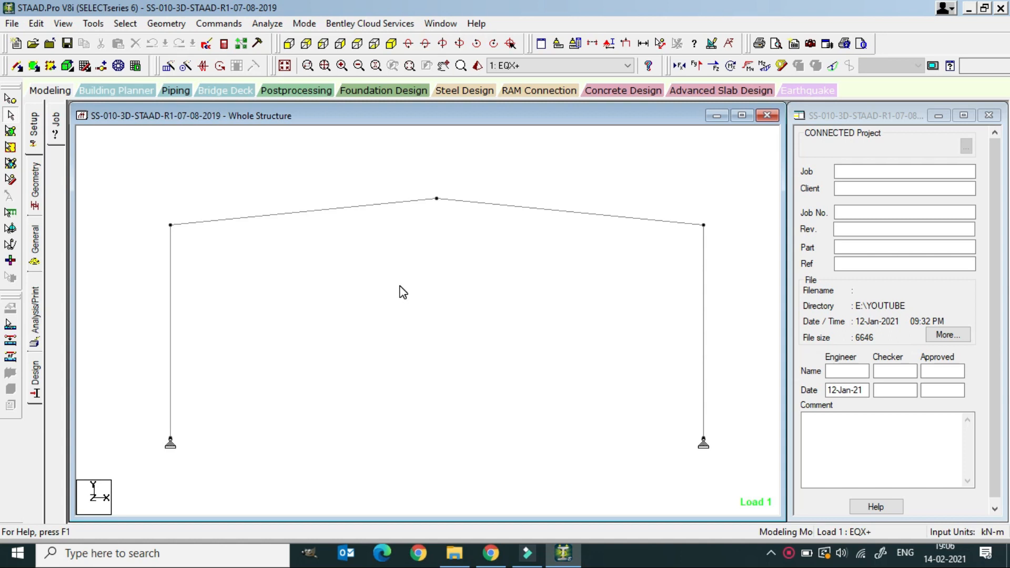
- In STAAD.Pro, display the design results diagram based on actual ratio on the portal frame
right_click(402, 252)
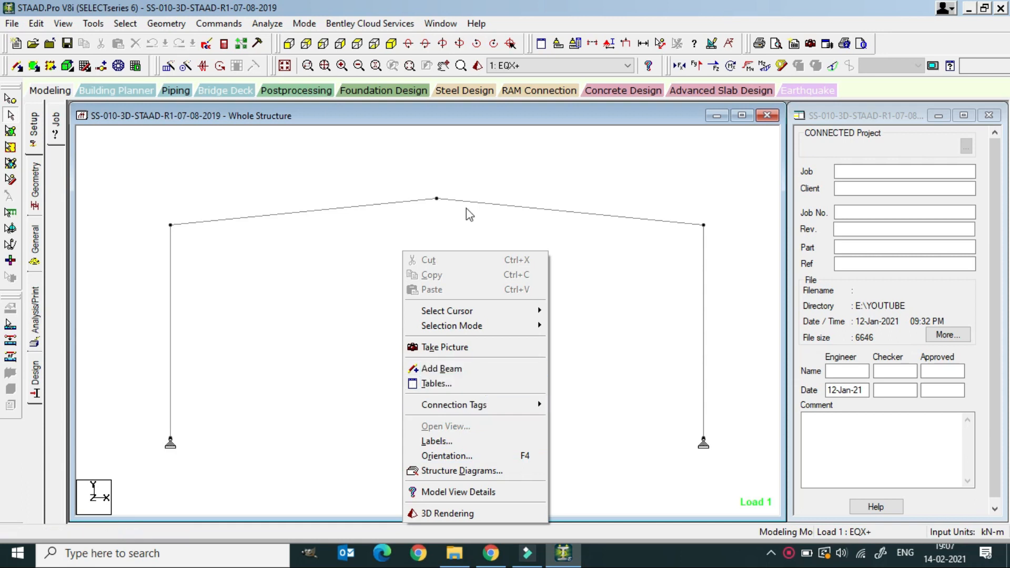
click(462, 471)
click(609, 65)
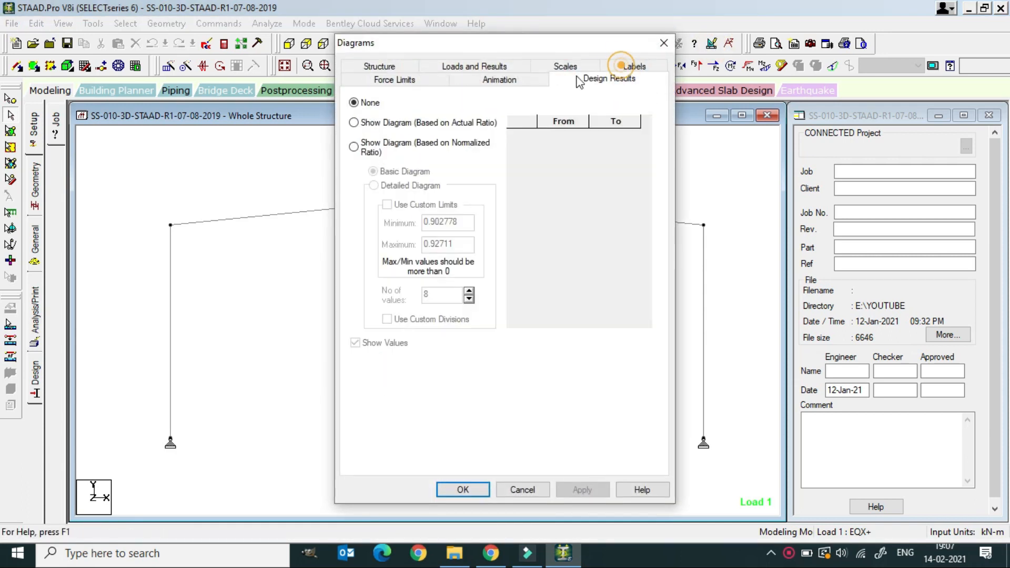
click(421, 124)
click(574, 490)
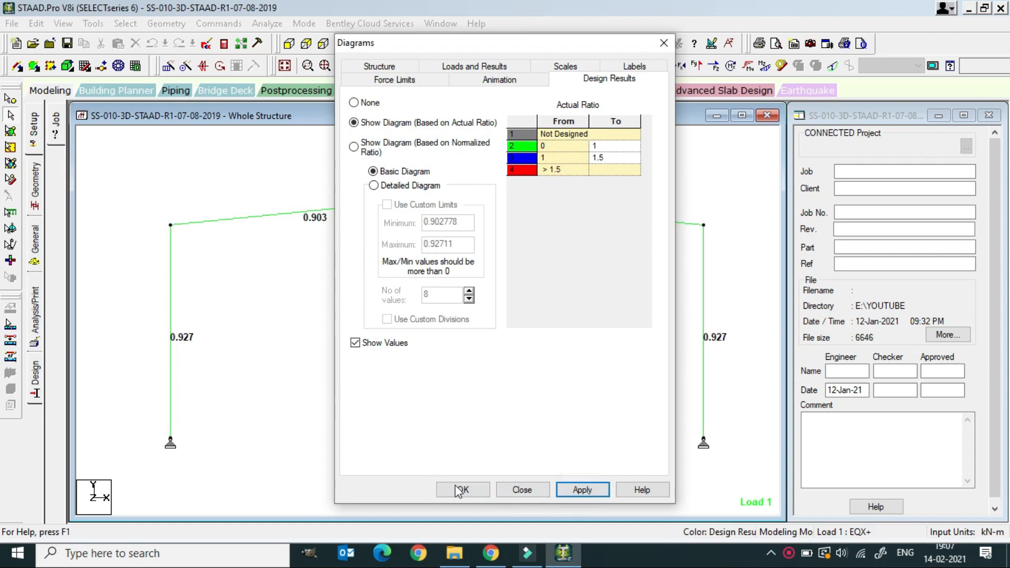
click(457, 488)
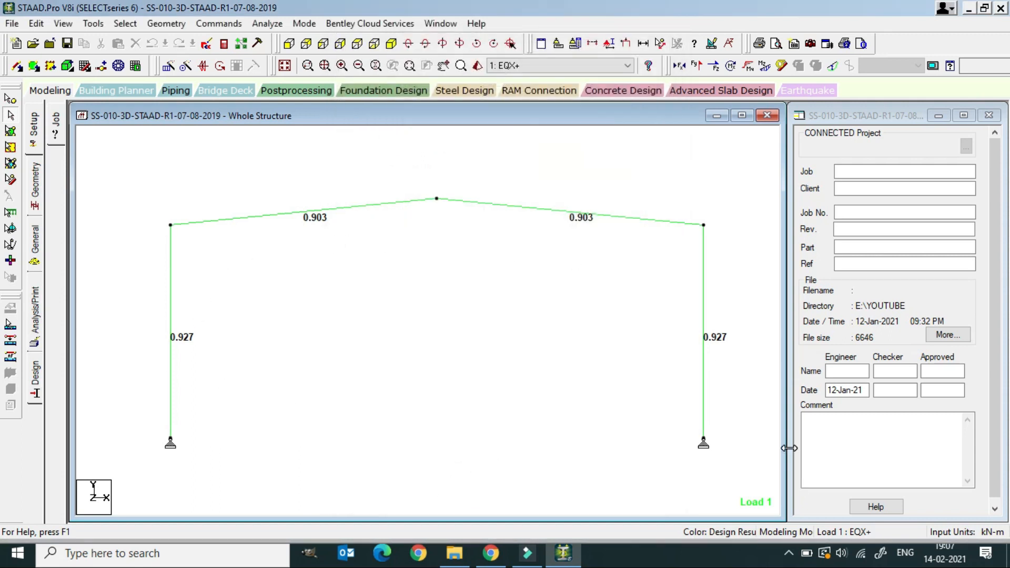
- Repeat the whole portal frame in the Z direction with 3 steps at 7 m spacing, deleting the old result files
click(293, 40)
click(283, 44)
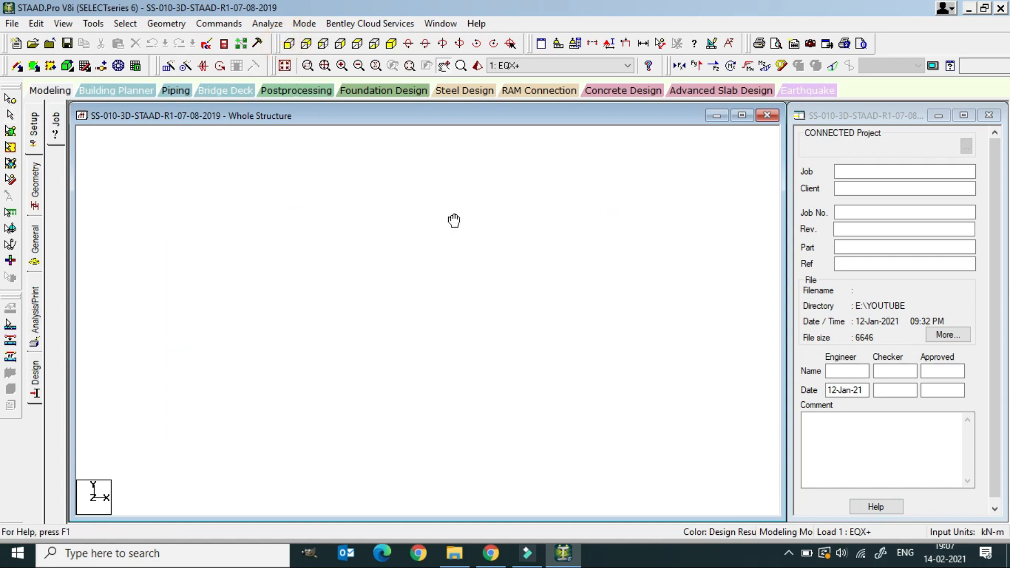
click(391, 44)
drag(180, 163, 705, 497)
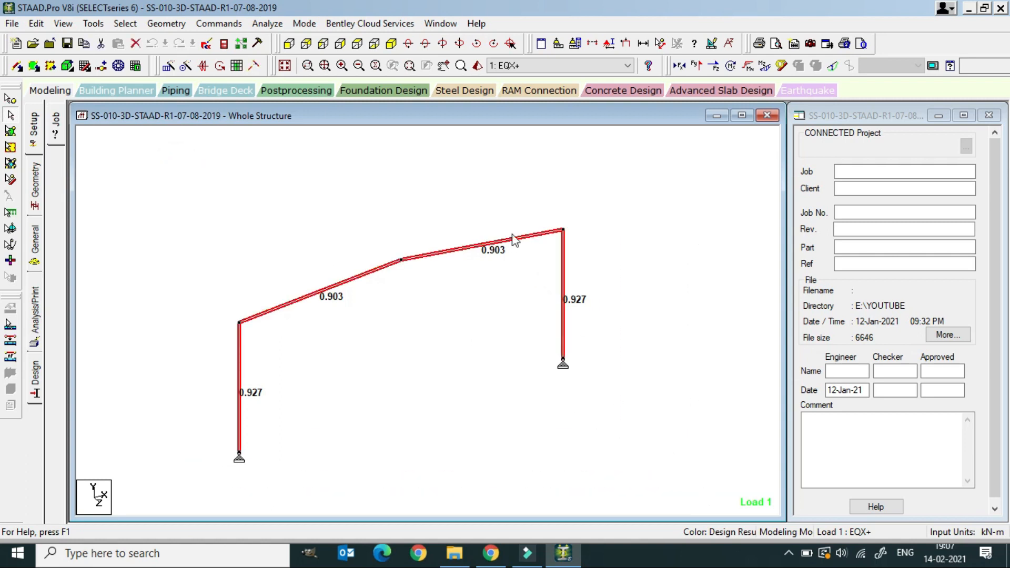
click(168, 66)
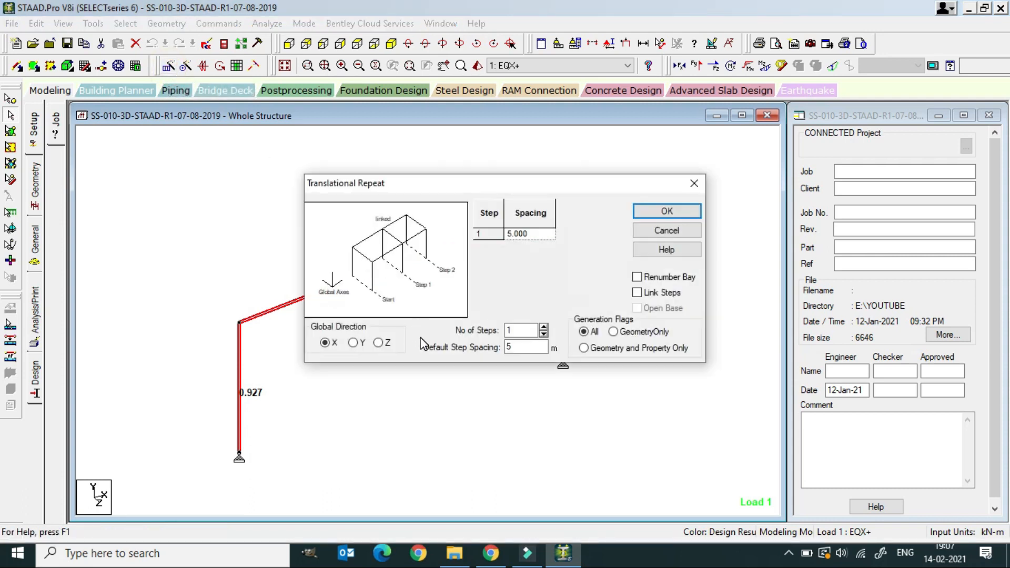
drag(519, 348, 479, 343)
double_click(508, 330)
text(3)
click(513, 347)
click(378, 343)
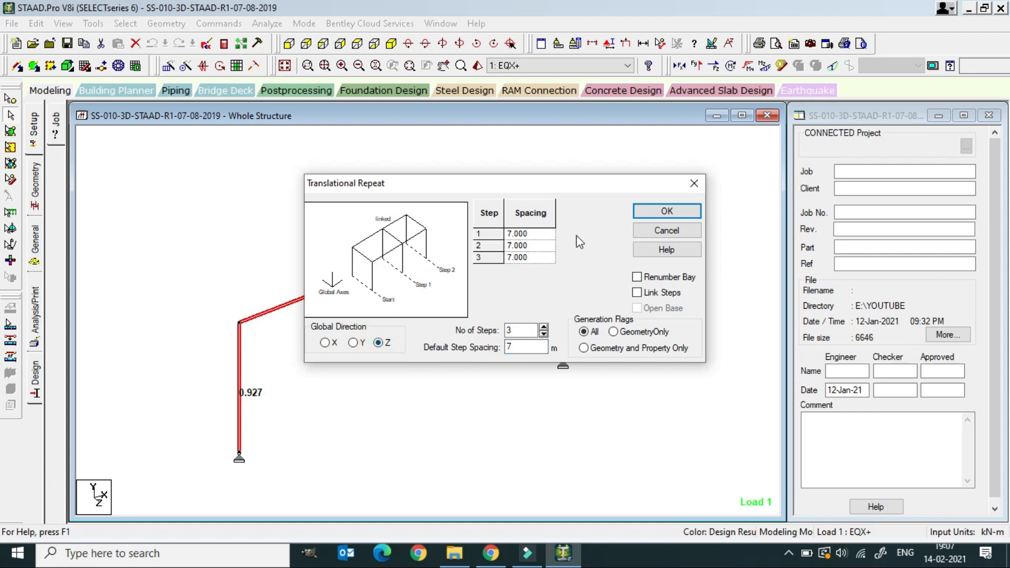
click(667, 211)
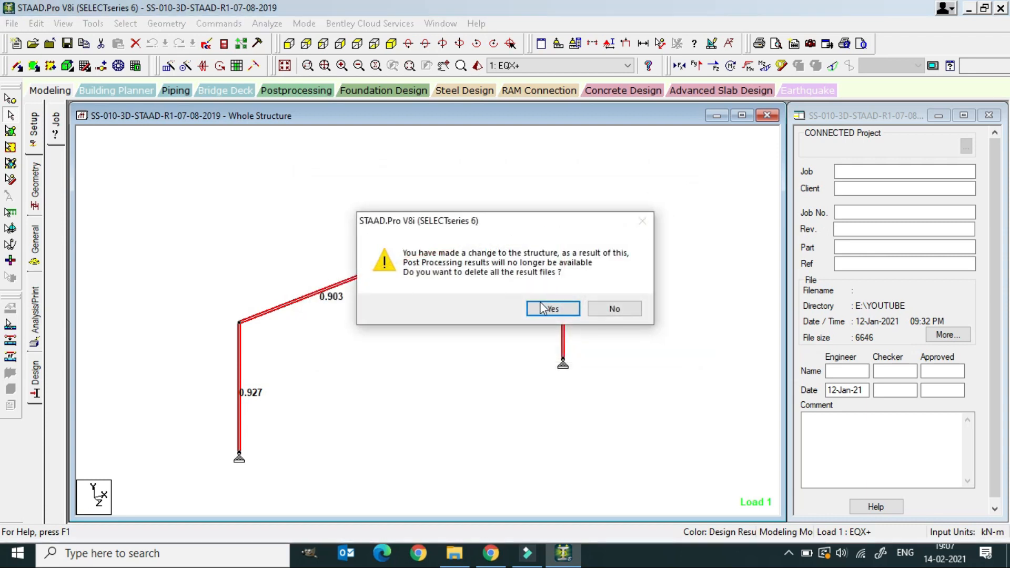
click(545, 309)
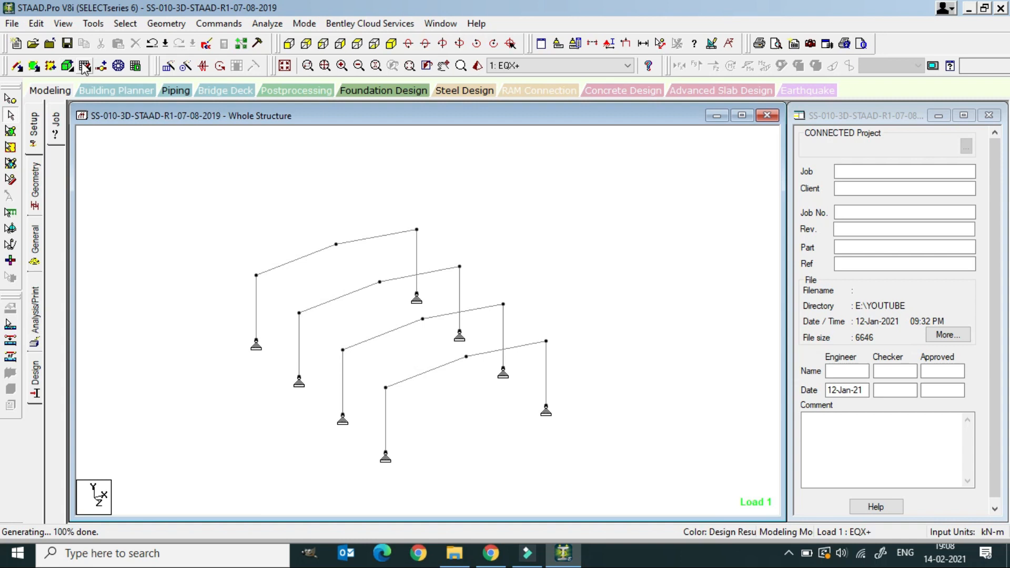
- Add beams connecting the left eave nodes of all four frames
click(17, 67)
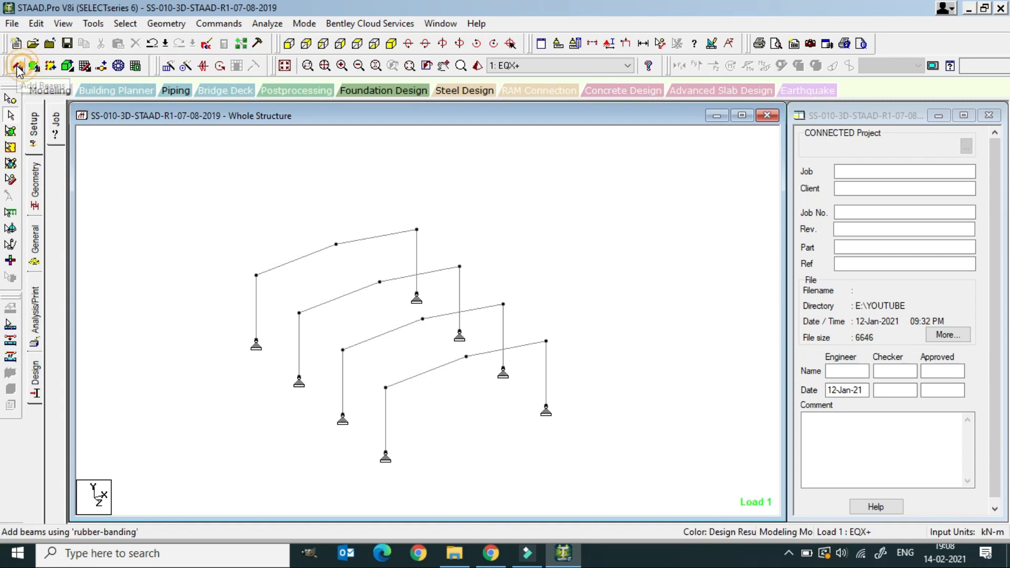
drag(256, 275, 299, 313)
click(299, 311)
click(342, 349)
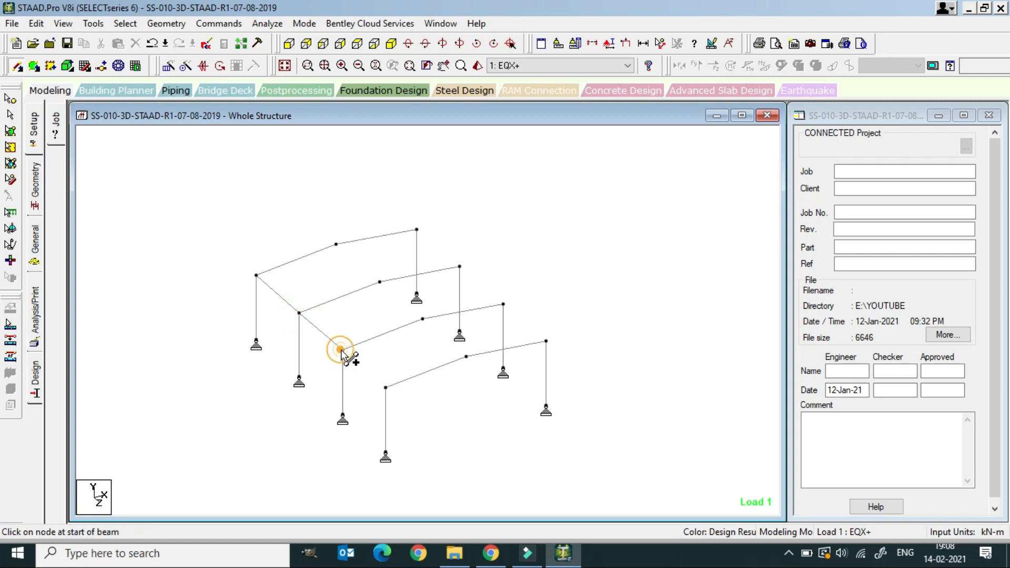
click(385, 388)
- Add beams connecting the right eave nodes of all four frames
click(417, 230)
click(459, 267)
click(460, 268)
click(504, 304)
click(504, 304)
click(546, 341)
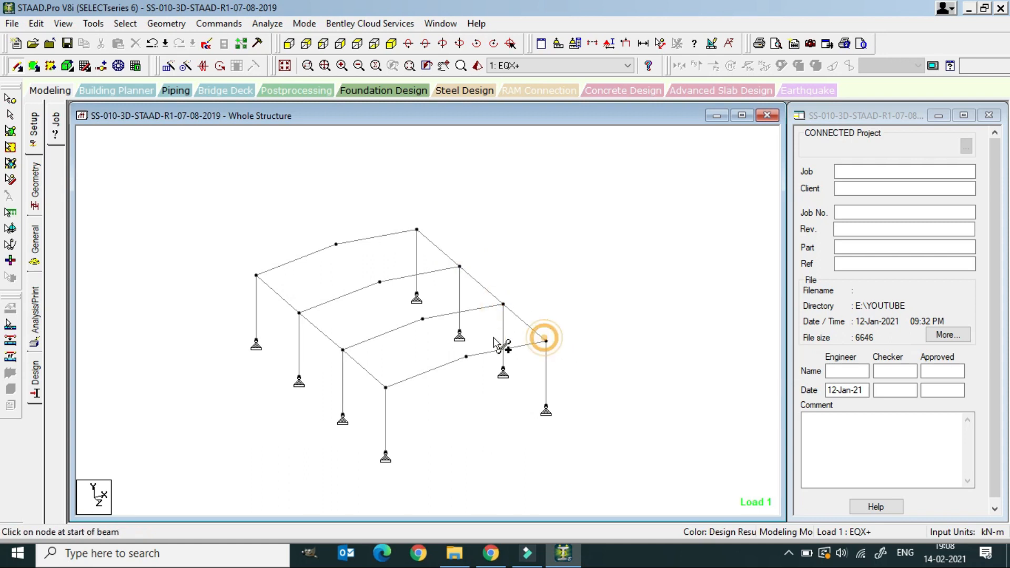
- Add beams connecting the ridge nodes of all four frames
click(337, 244)
click(380, 282)
click(380, 282)
click(423, 320)
drag(423, 320, 466, 357)
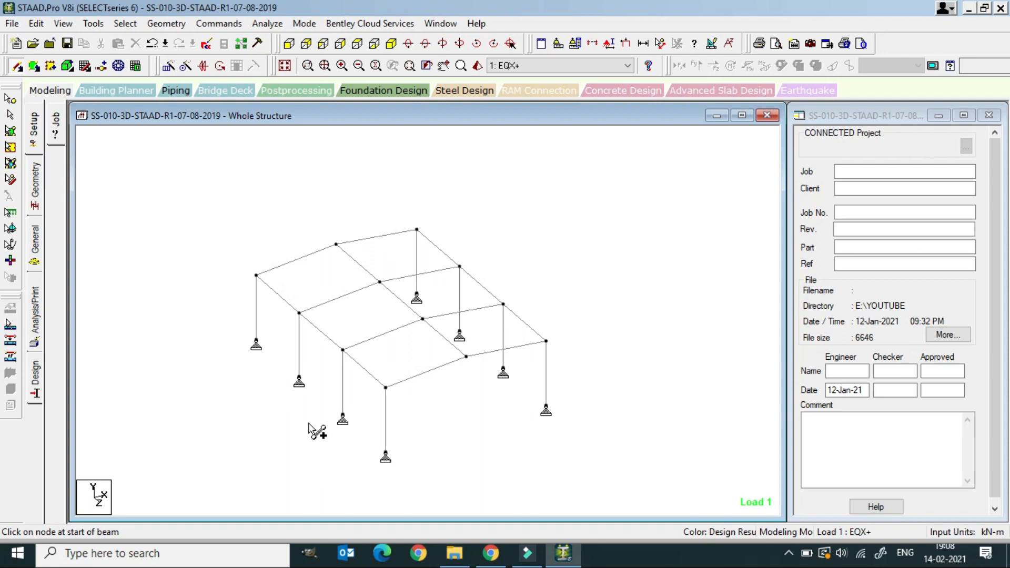
- Add crossed bracing members in the middle bay, in both side walls and both roof slopes
drag(299, 379, 342, 350)
drag(342, 418, 422, 320)
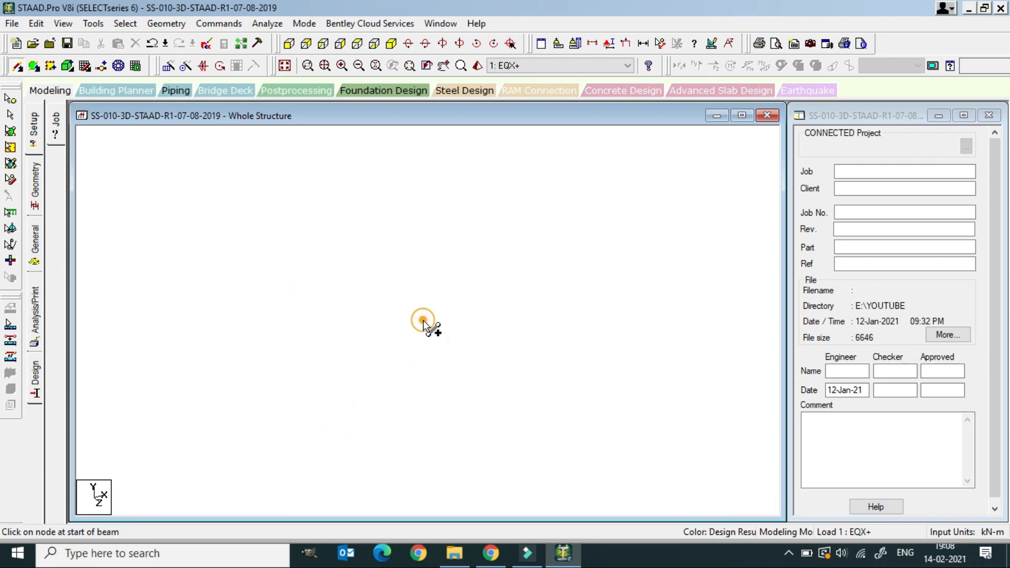
drag(343, 350, 503, 305)
drag(423, 319, 503, 372)
drag(459, 333, 503, 304)
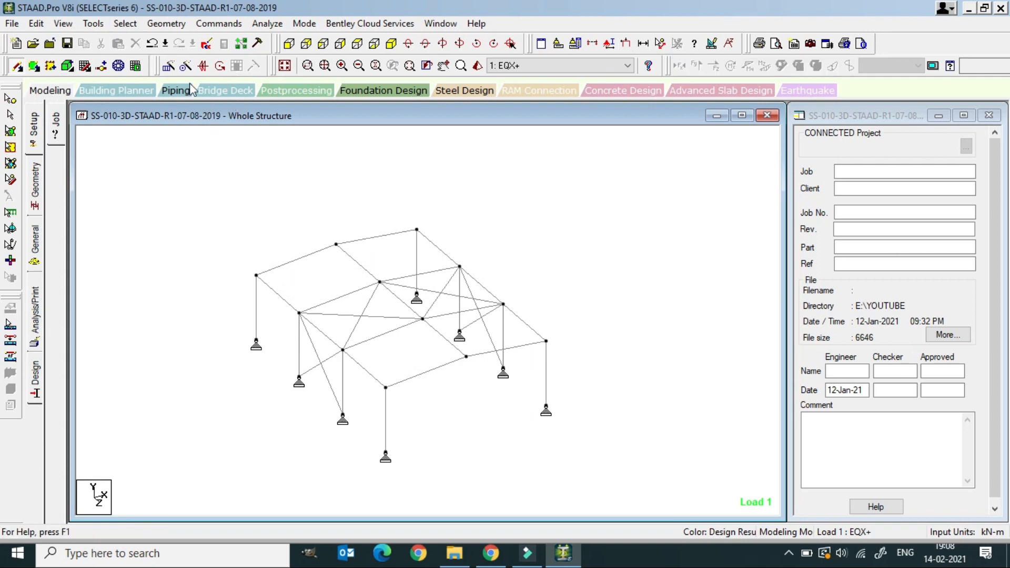
- Copy the ridge nodes of the two end frames and paste them with a Y offset of -6 m
click(10, 99)
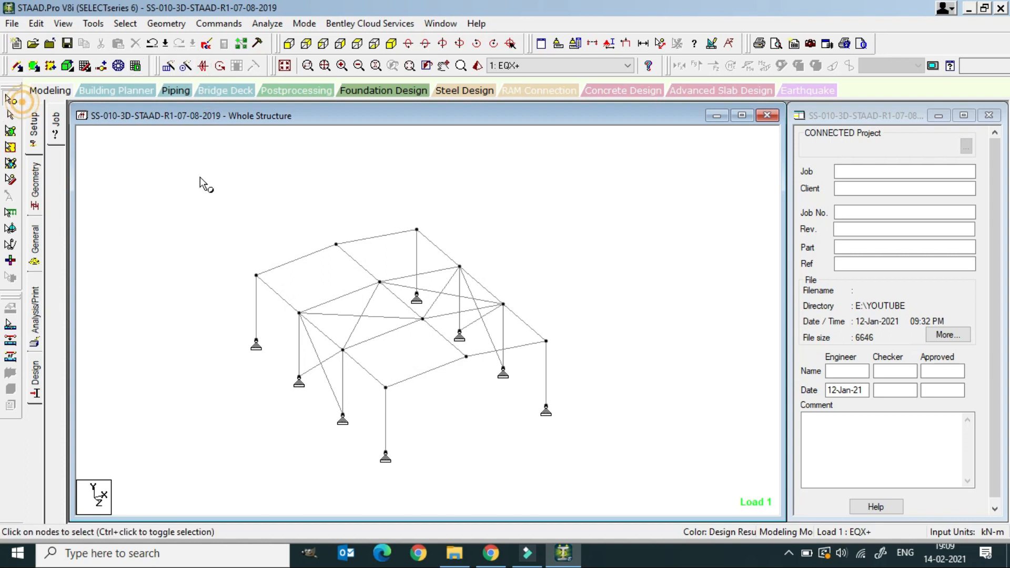
click(335, 244)
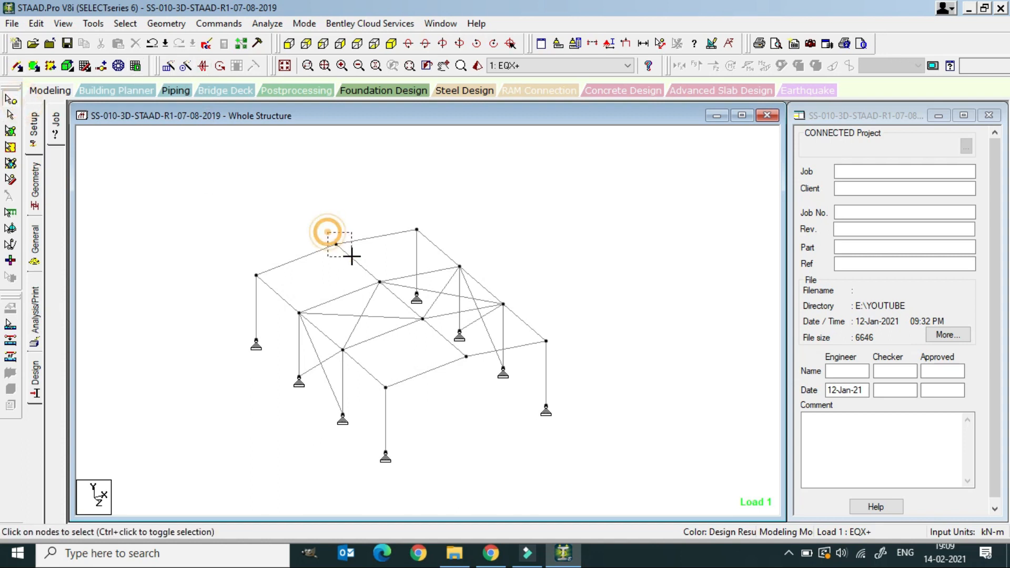
ctrl+click(467, 357)
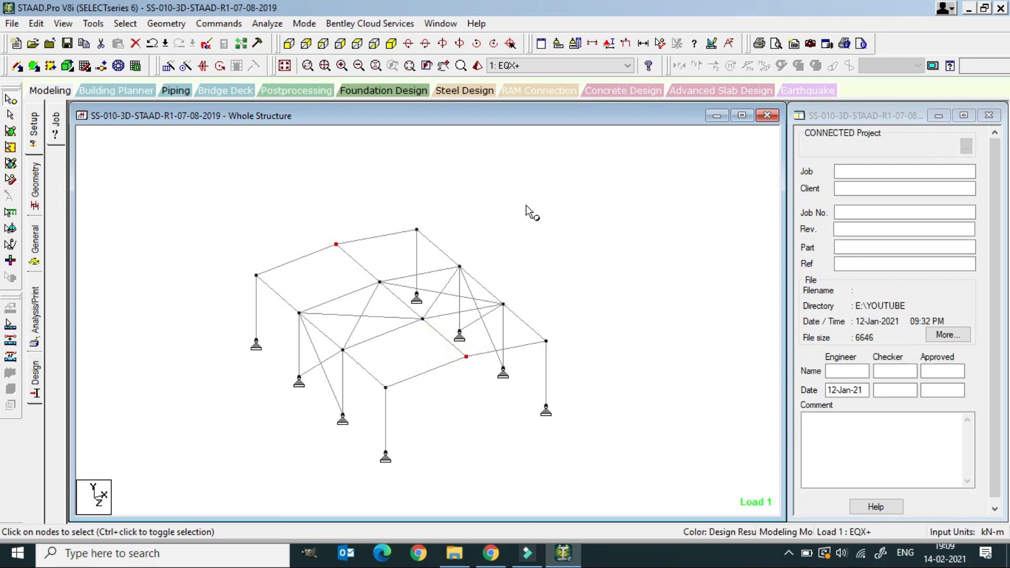
right_click(537, 163)
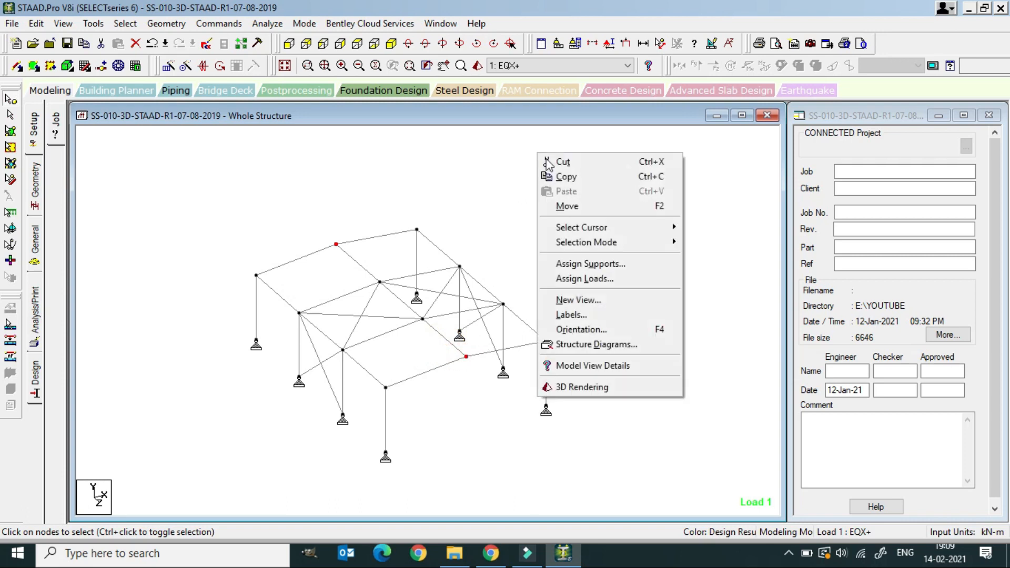
click(563, 176)
right_click(537, 157)
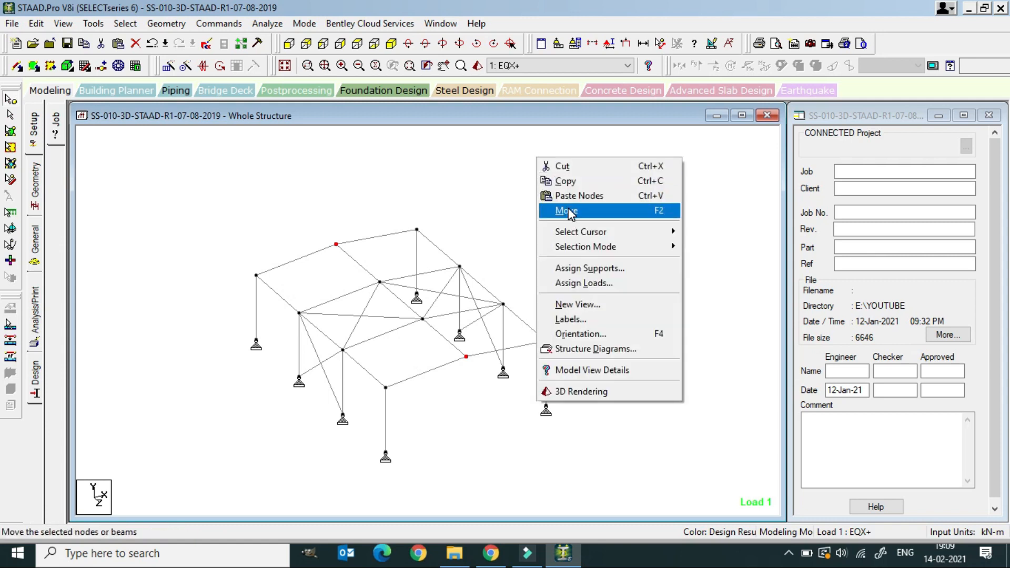
click(578, 195)
double_click(435, 304)
text(-6)
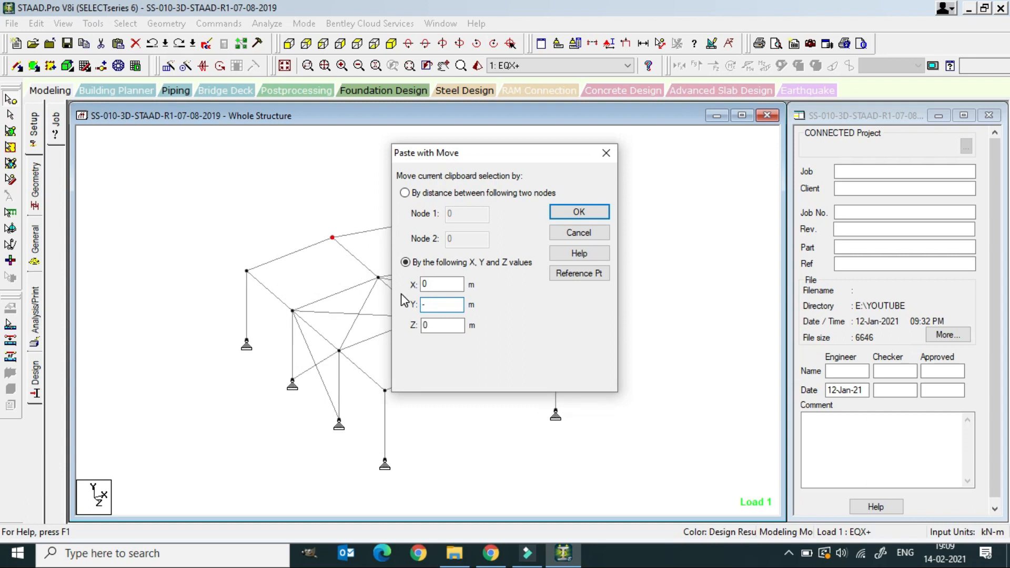
click(579, 211)
- Add a vertical beam in each end frame from the pasted lower node to the ridge node, declining the auto save
click(17, 65)
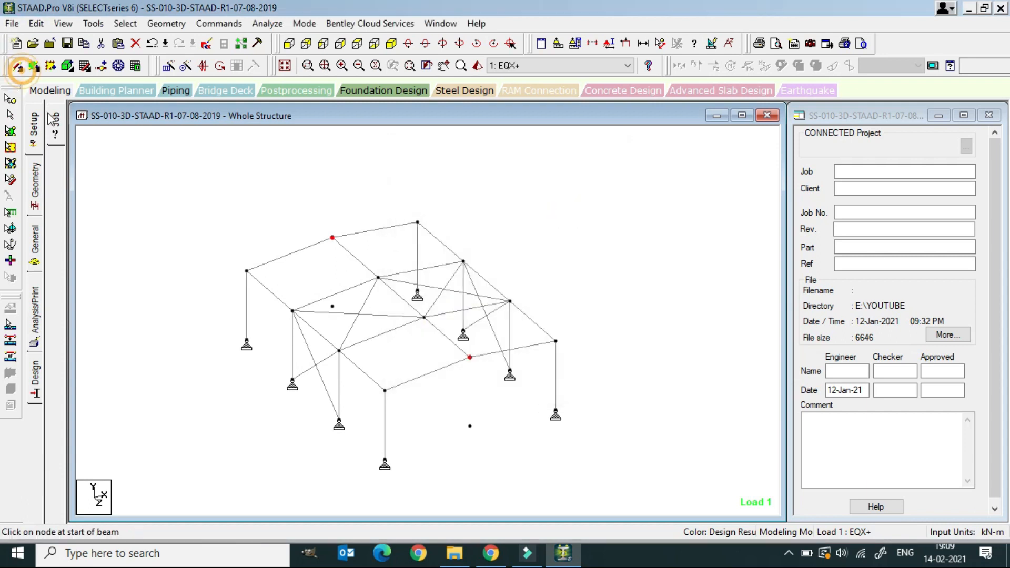
click(332, 307)
click(332, 238)
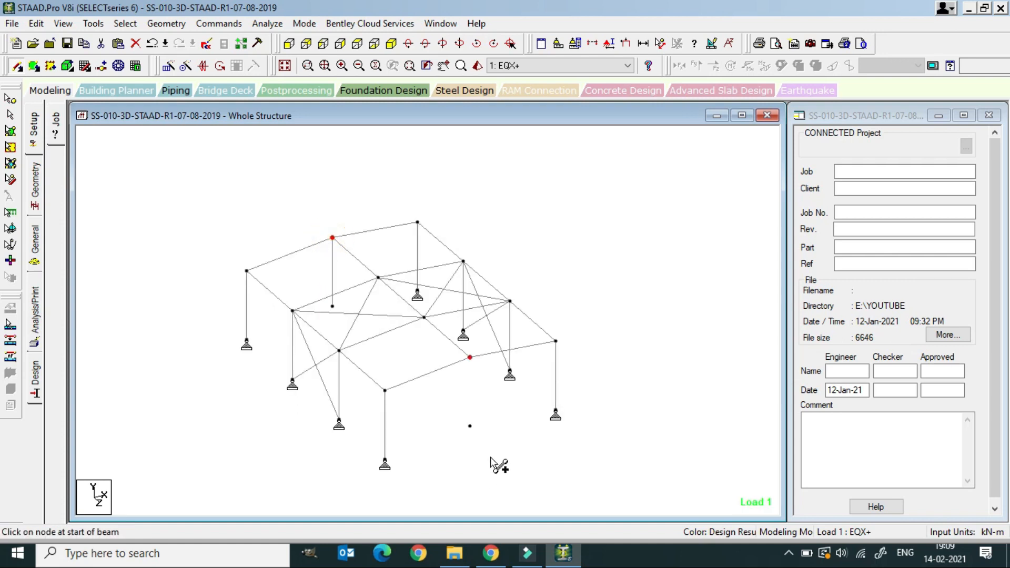
click(470, 426)
click(470, 358)
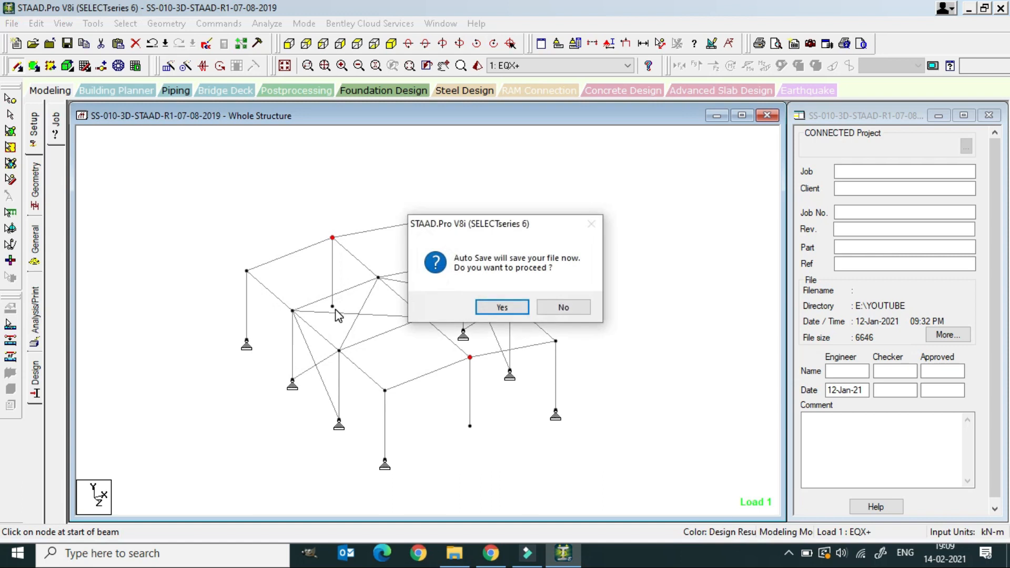
click(565, 308)
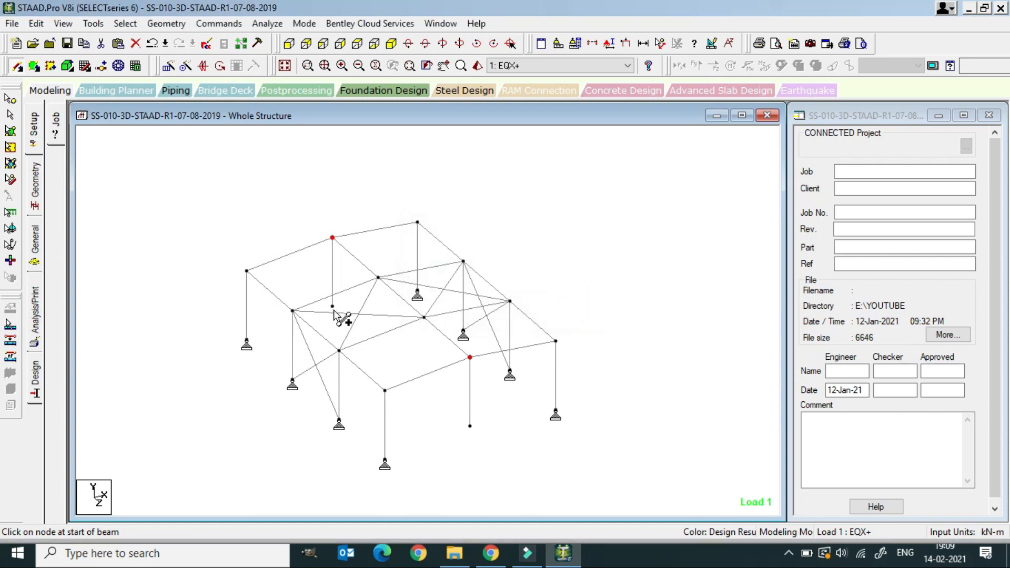
- Set the Y coordinate of the base nodes of both end-wall middle columns to 0 m
click(35, 182)
click(10, 98)
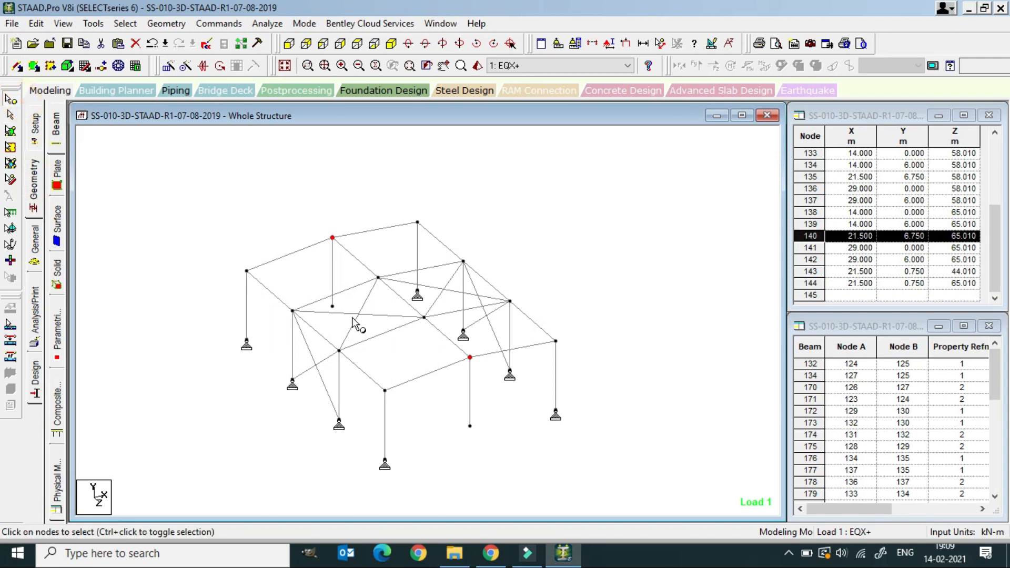
drag(316, 289, 340, 314)
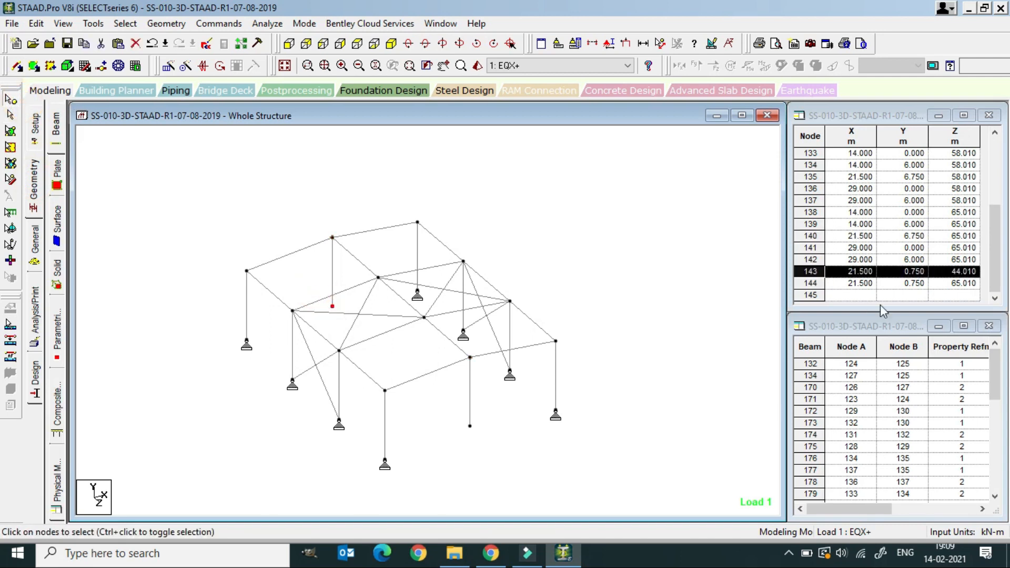
double_click(901, 271)
text(0)
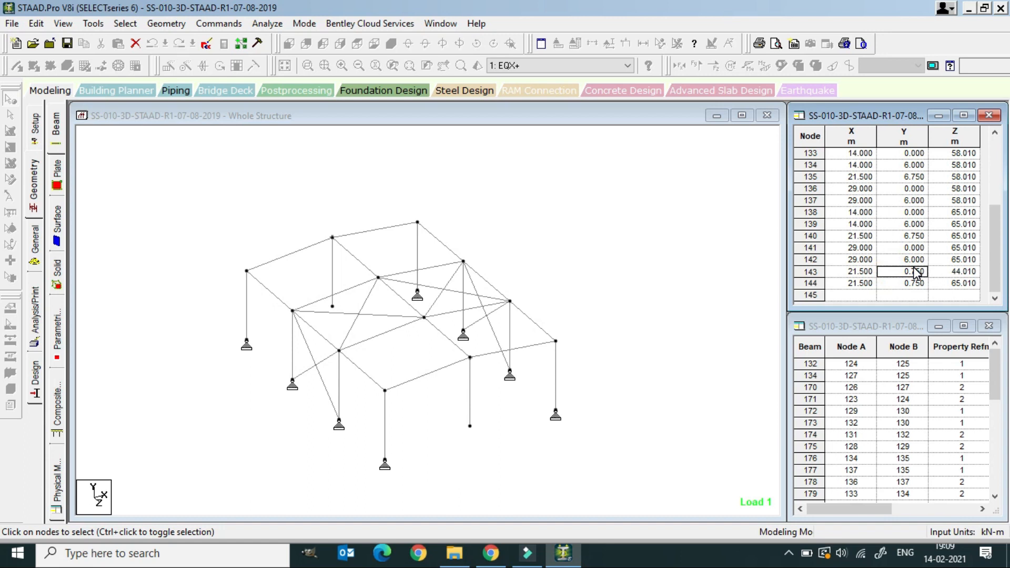
key(Tab)
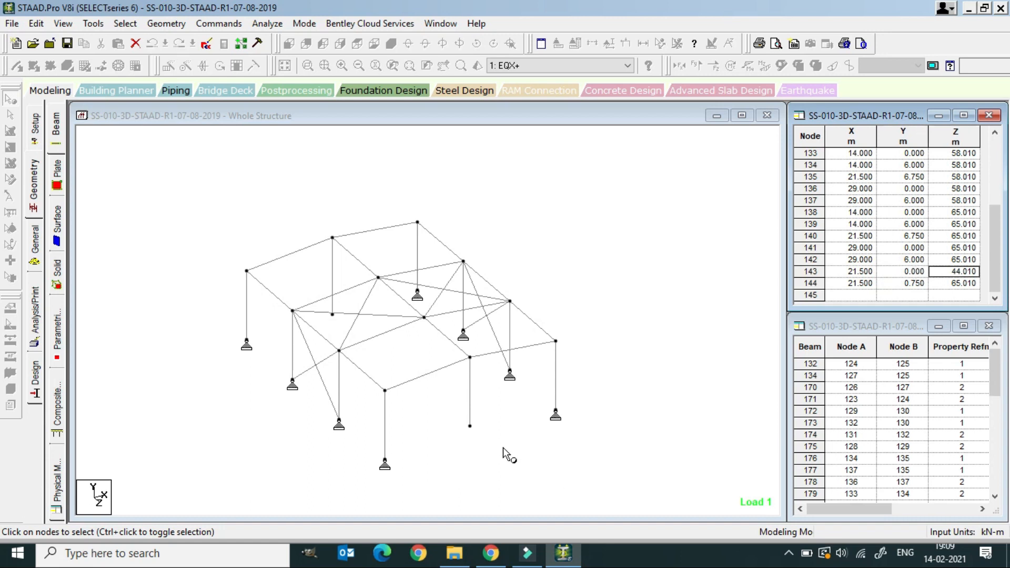
click(459, 418)
click(900, 284)
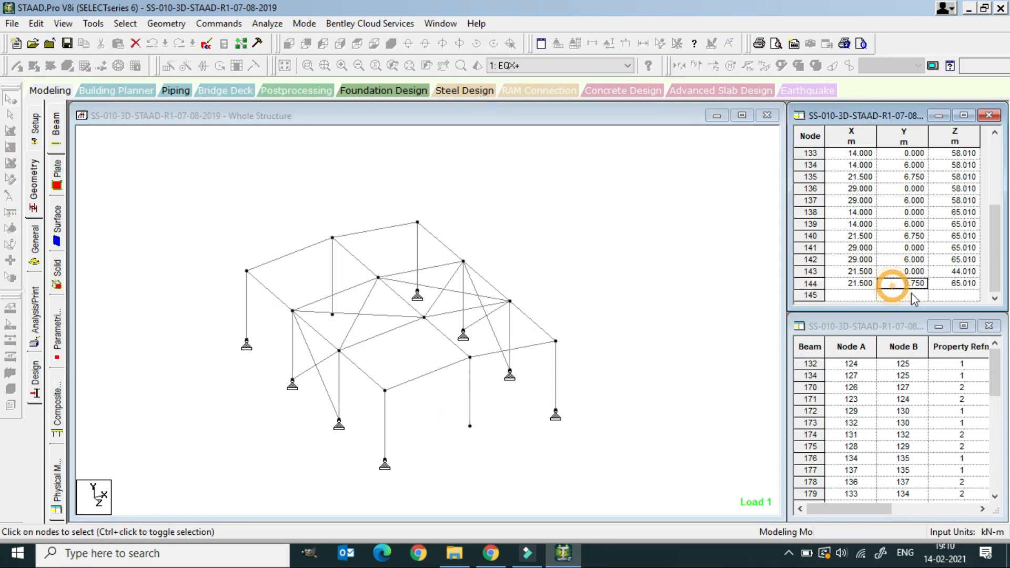
text(0)
key(Tab)
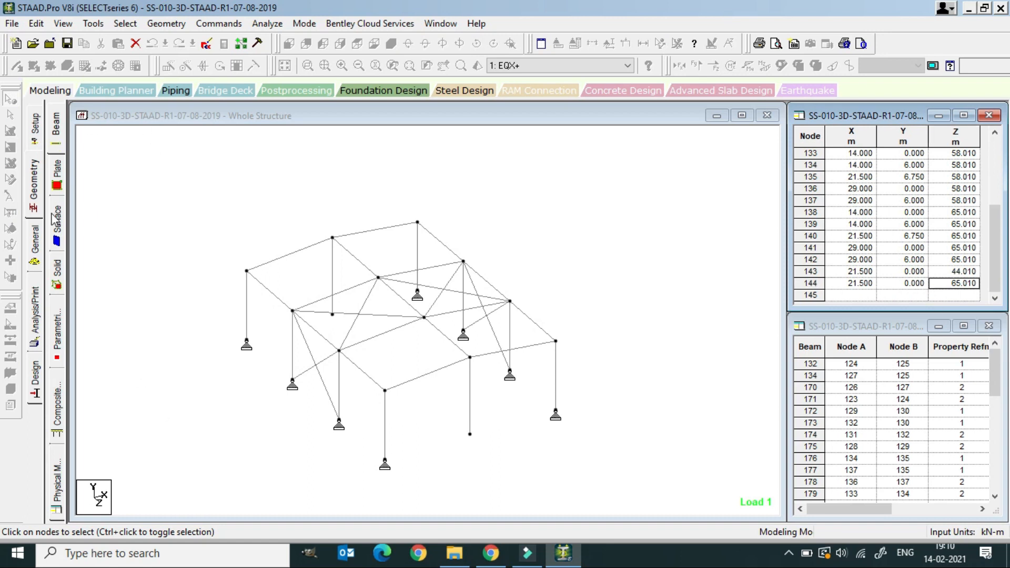
- Assign Support 2 to the base nodes of the two end-wall middle columns
click(37, 243)
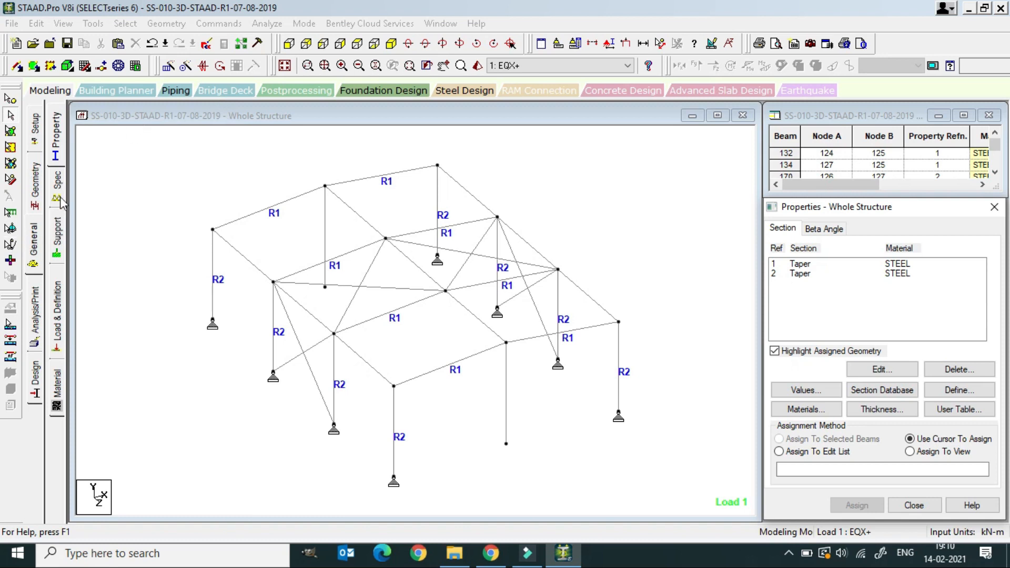
click(57, 234)
click(856, 309)
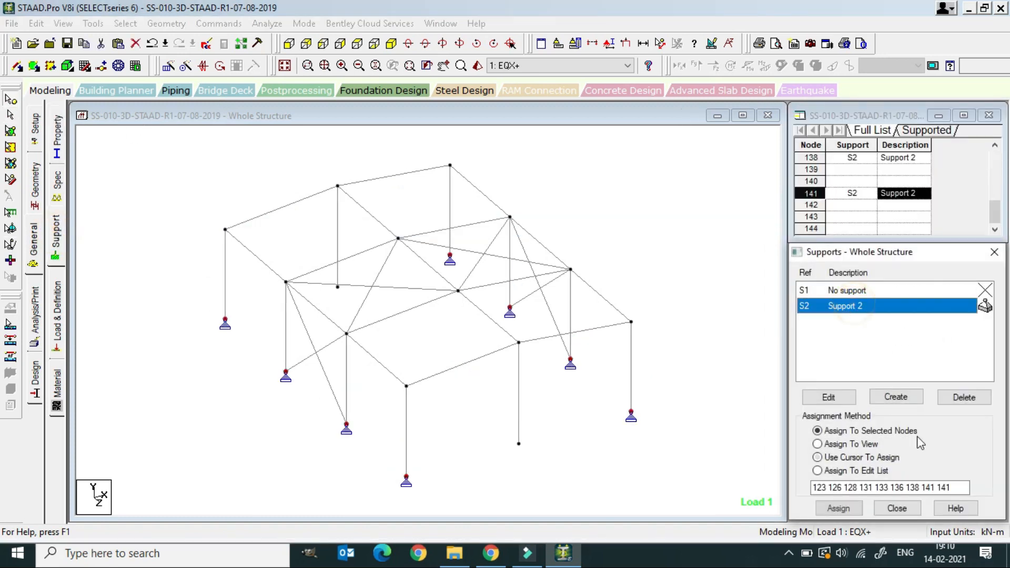
click(839, 508)
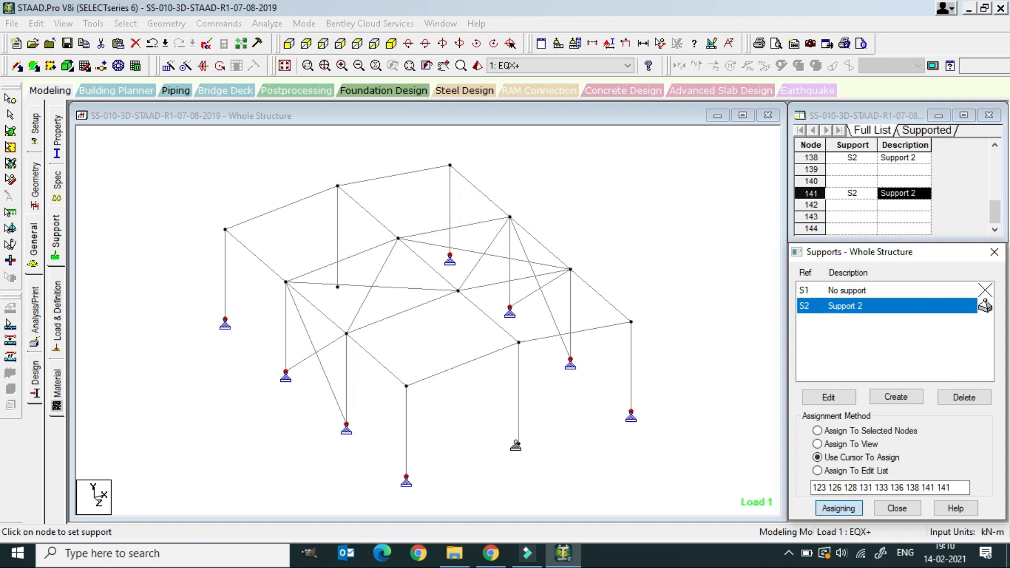
click(519, 443)
click(338, 289)
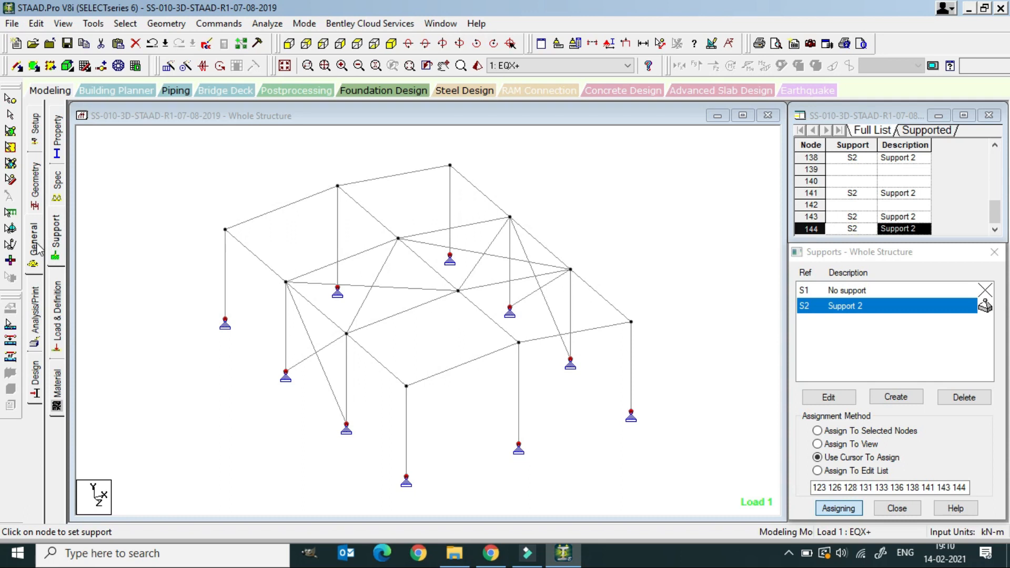
- Add the Indian pipe section PIP1143M in STEEL to the section properties
click(57, 134)
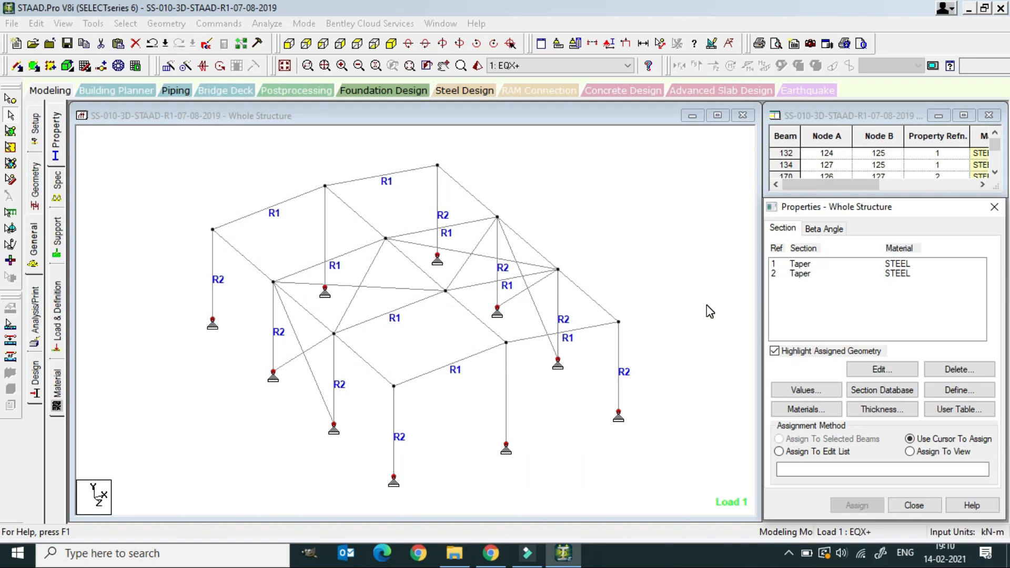
click(885, 390)
click(878, 388)
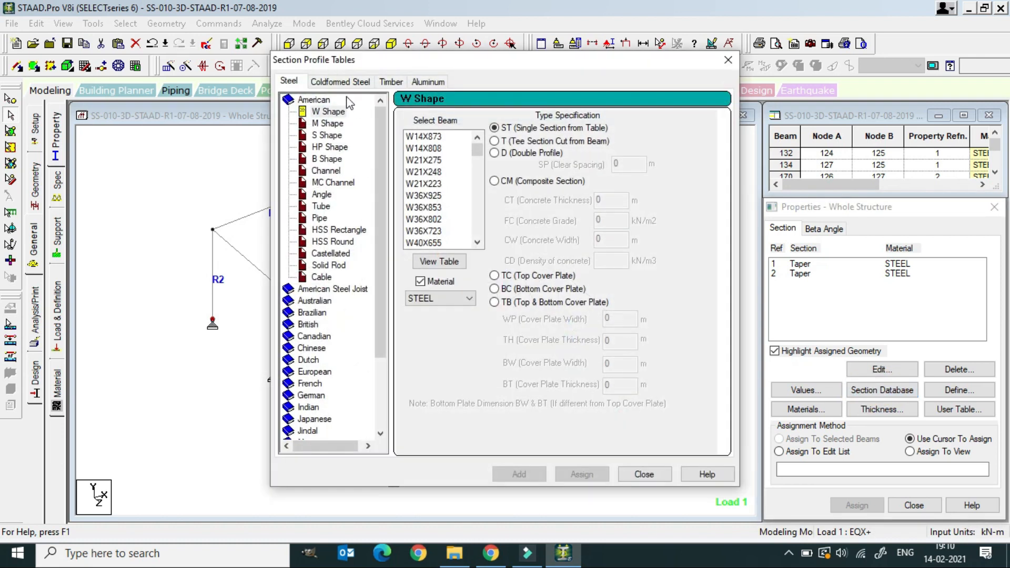
double_click(314, 100)
double_click(310, 230)
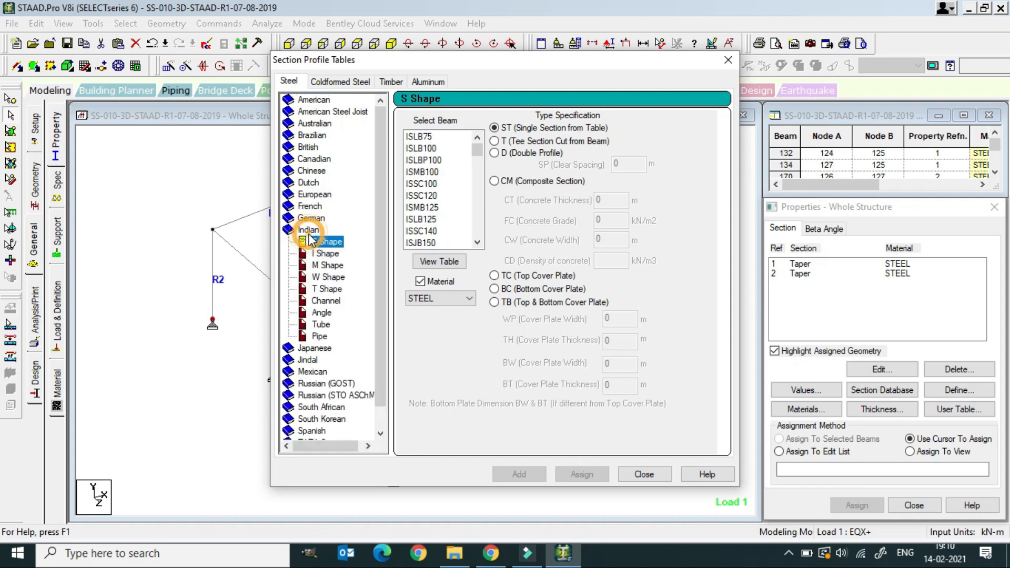
click(319, 336)
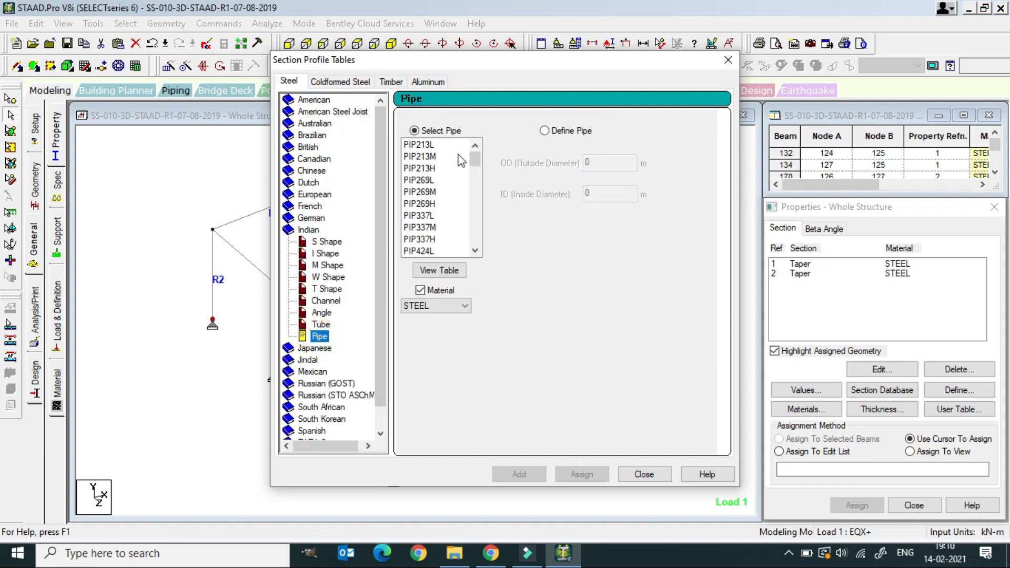
drag(472, 157, 474, 199)
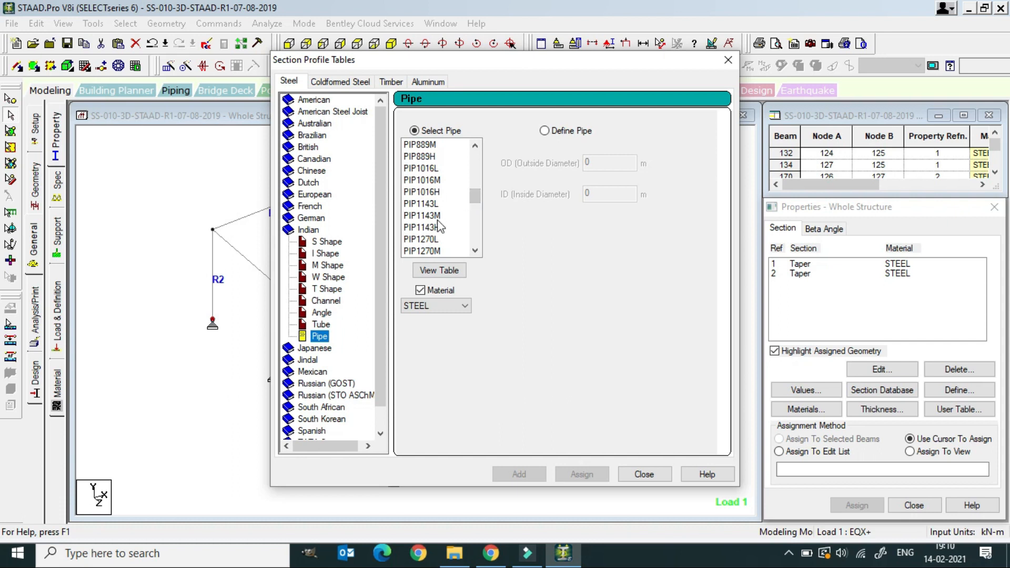
click(427, 215)
click(518, 474)
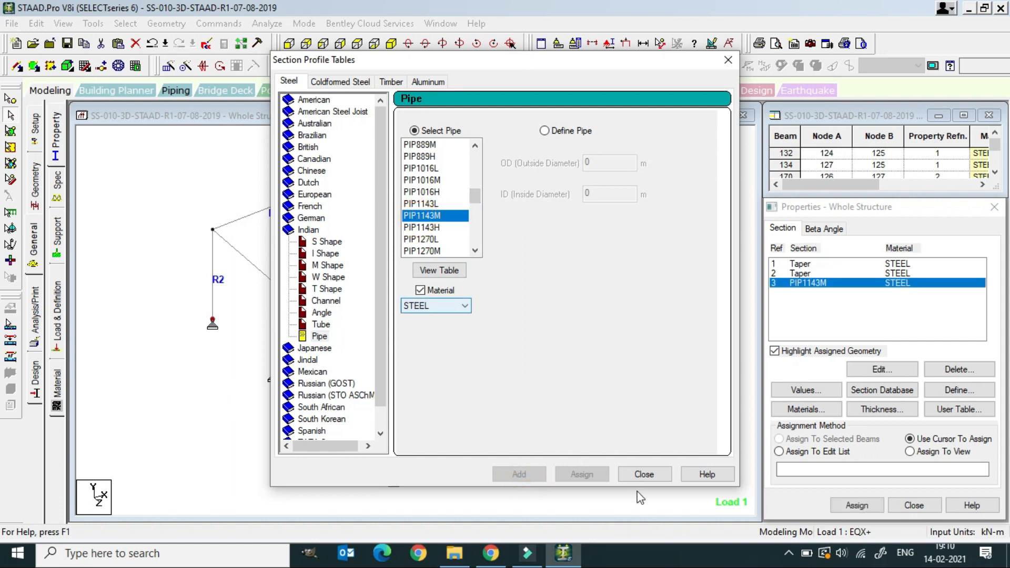
click(644, 474)
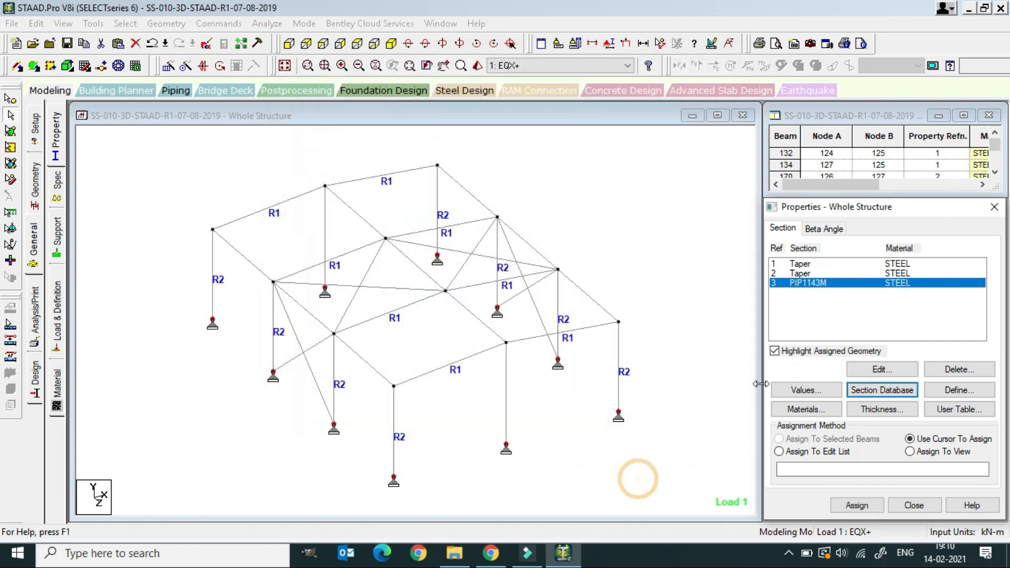
- Assign the PIP1143M section to all eave and ridge longitudinal beams and all wall and roof bracing members
click(247, 259)
ctrl+click(310, 318)
ctrl+click(363, 360)
ctrl+click(472, 311)
ctrl+click(426, 273)
ctrl+click(366, 221)
ctrl+click(484, 206)
ctrl+click(530, 244)
ctrl+click(597, 304)
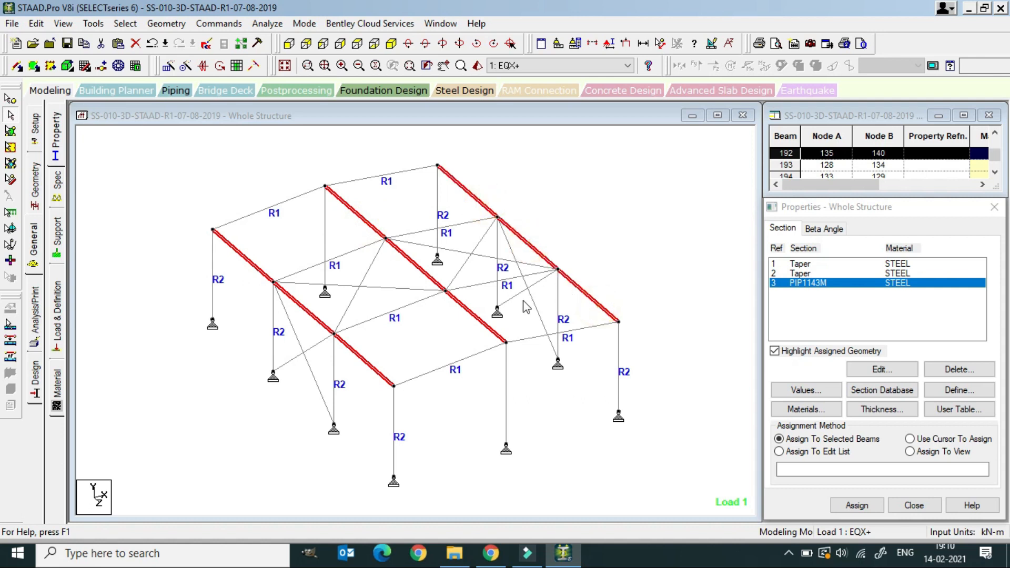
ctrl+click(527, 287)
ctrl+click(473, 256)
ctrl+click(361, 288)
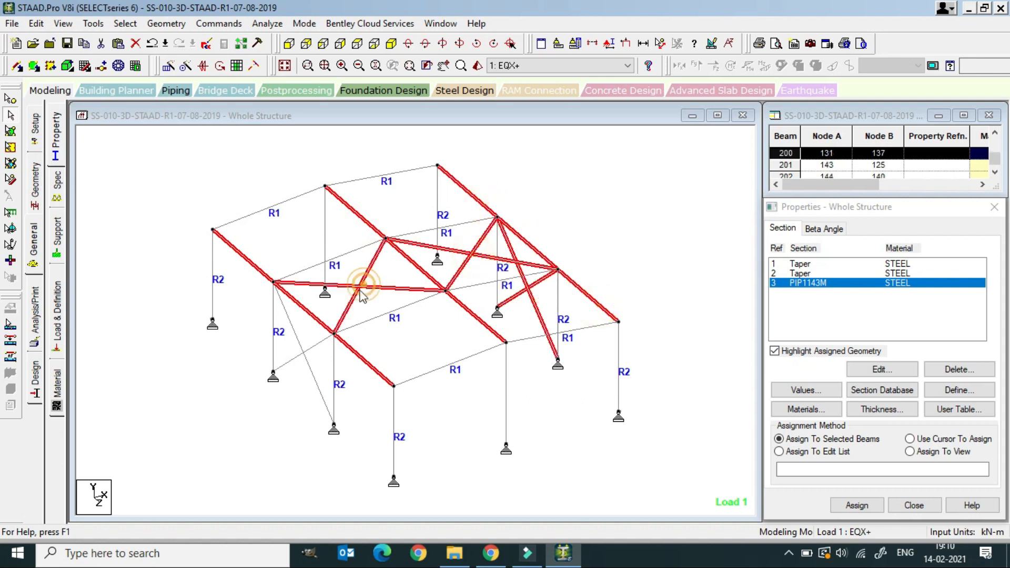
ctrl+click(304, 353)
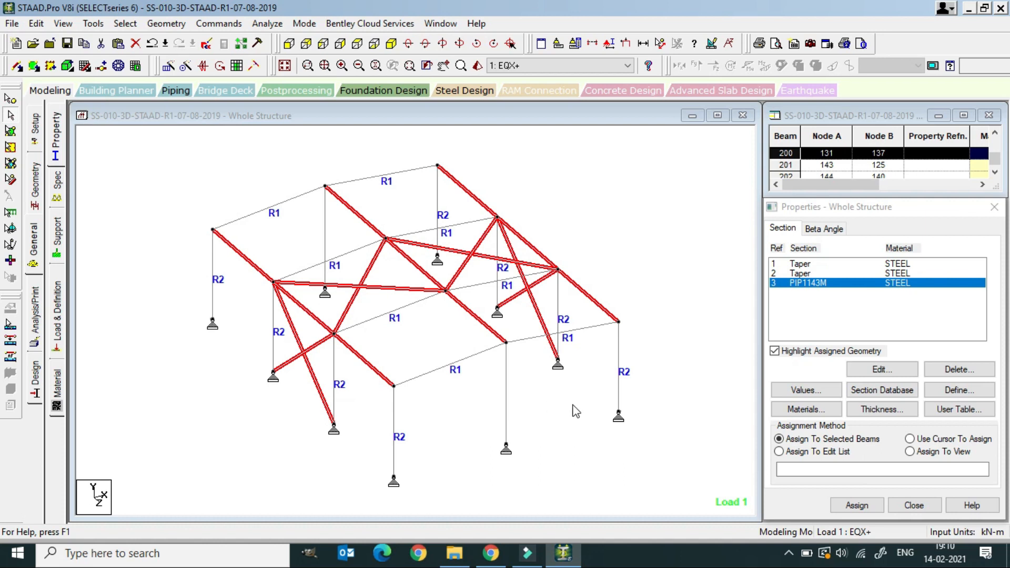
click(858, 505)
click(904, 403)
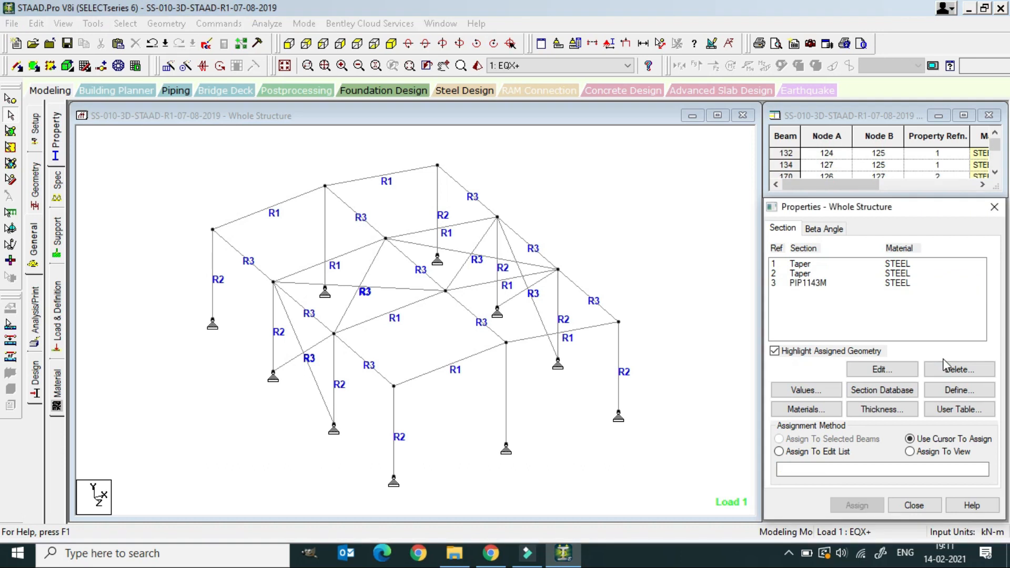
- Create a truss member specification for beams
click(58, 192)
click(918, 375)
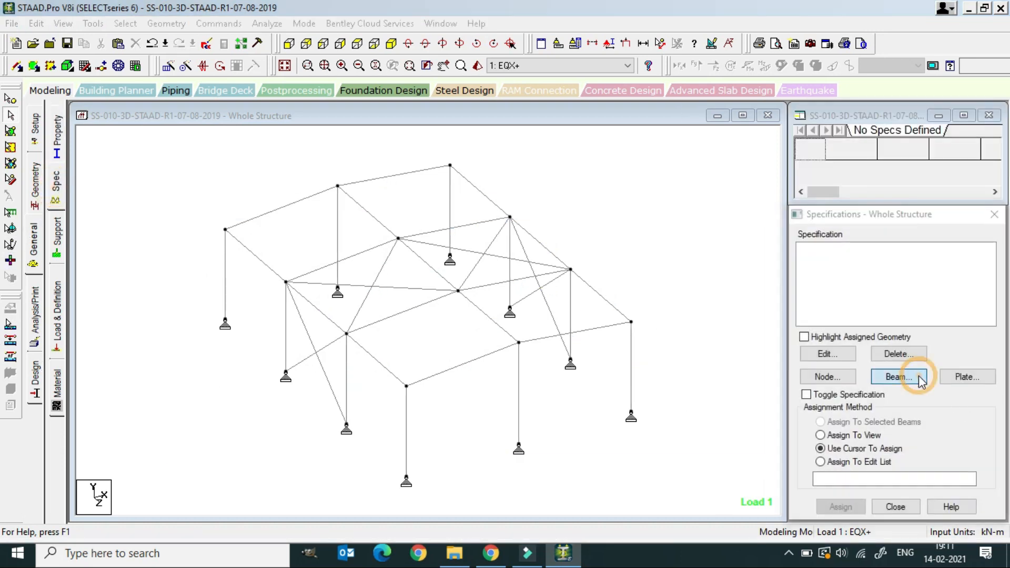
click(975, 262)
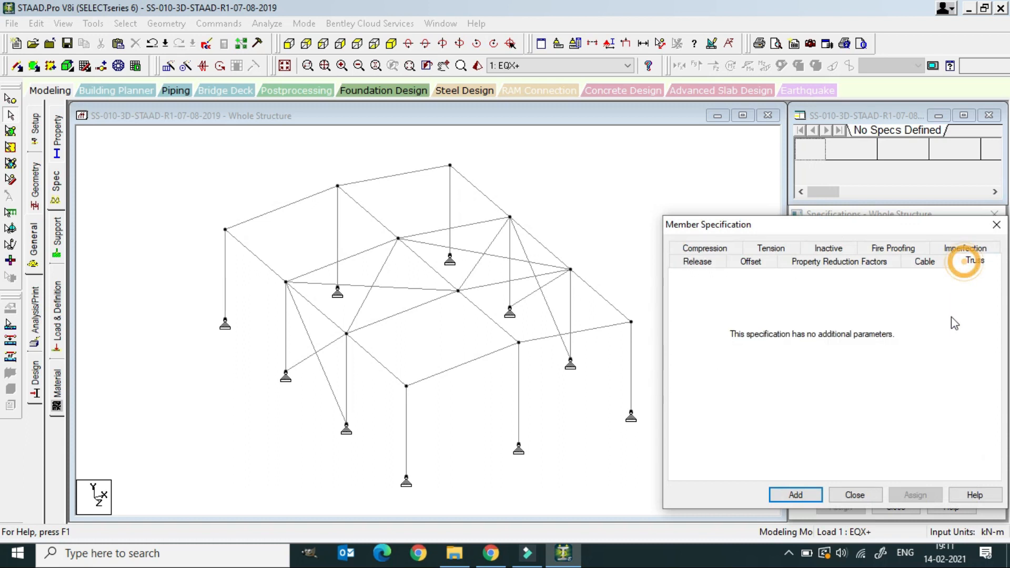
click(811, 496)
- Assign the MEMBER TRUSS specification to all eave and ridge longitudinal beams and all wall and roof bracing members
click(800, 250)
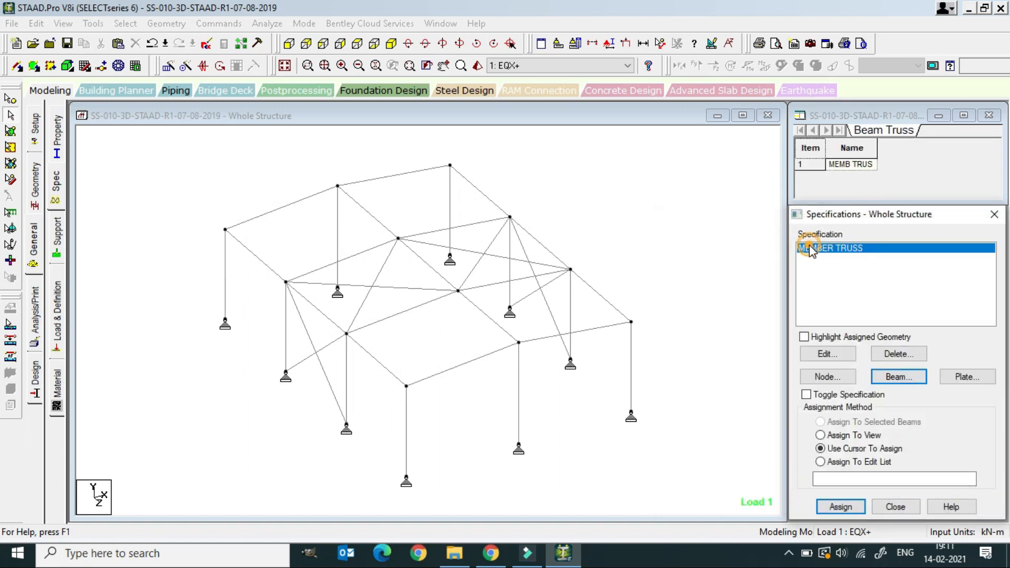
click(314, 351)
ctrl+click(267, 265)
ctrl+click(326, 316)
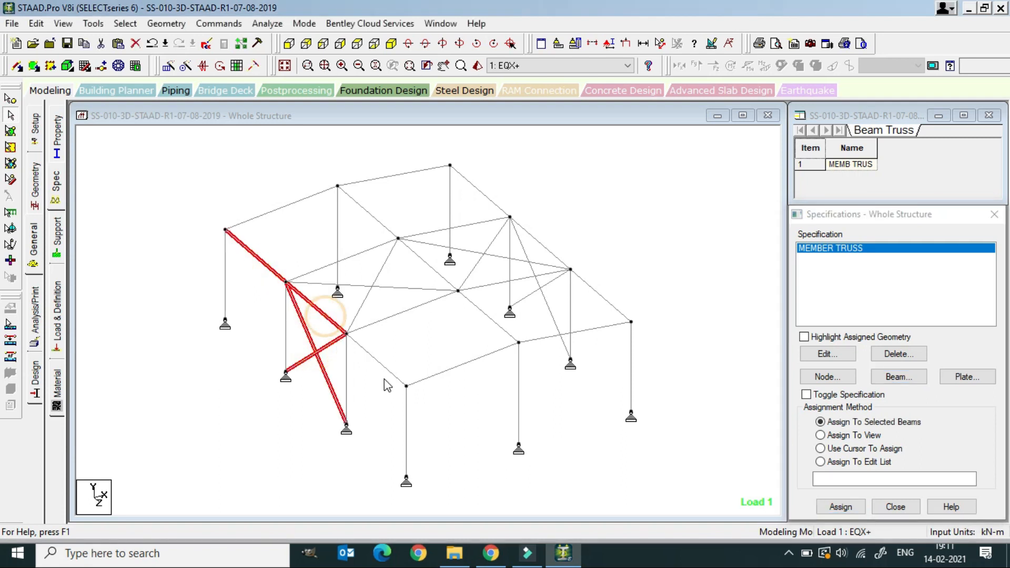
ctrl+click(383, 369)
ctrl+click(372, 287)
ctrl+click(398, 238)
ctrl+click(419, 257)
ctrl+click(480, 310)
ctrl+click(483, 254)
ctrl+click(541, 290)
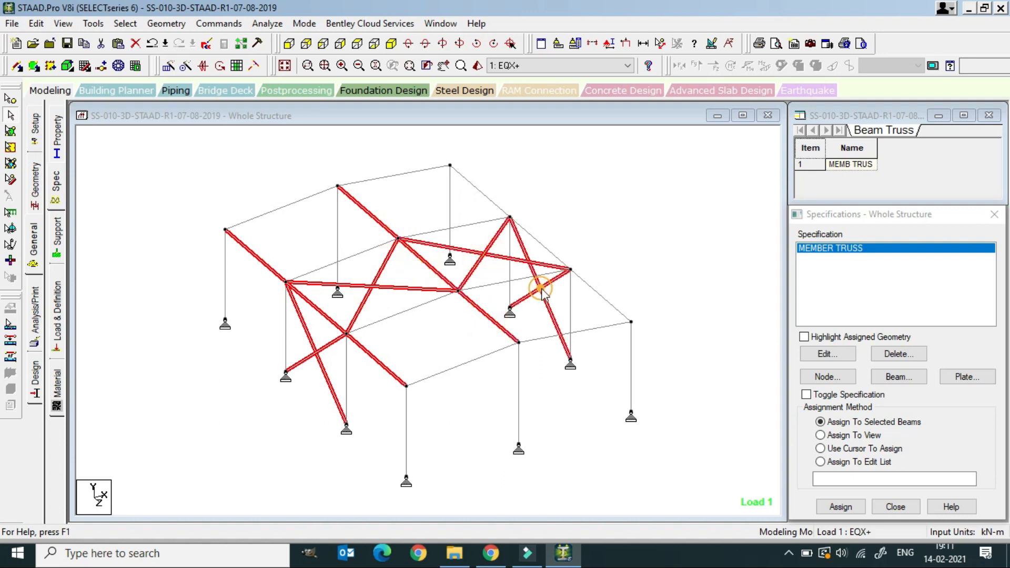
ctrl+click(489, 199)
ctrl+click(536, 245)
ctrl+click(595, 294)
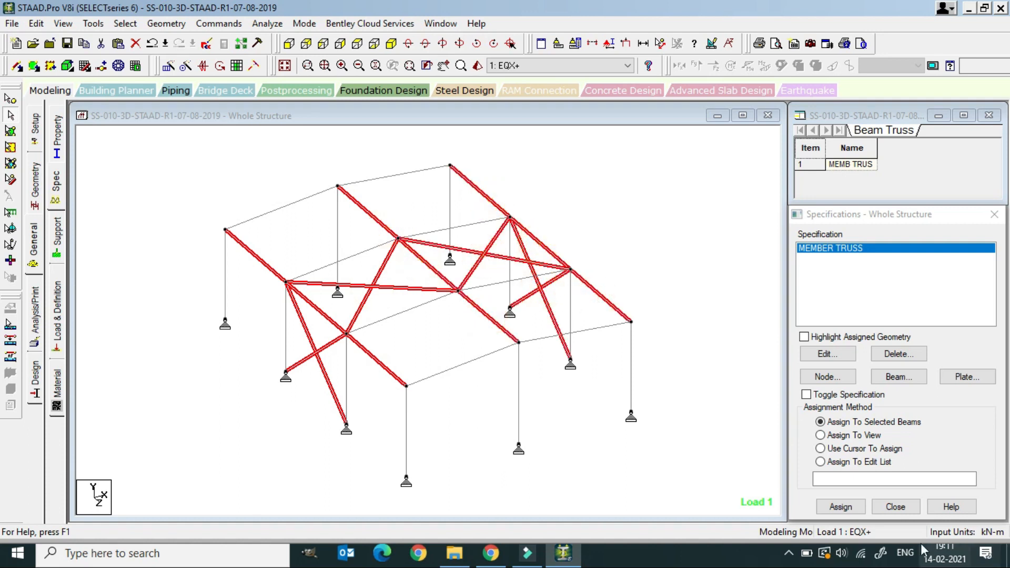
click(848, 509)
click(916, 406)
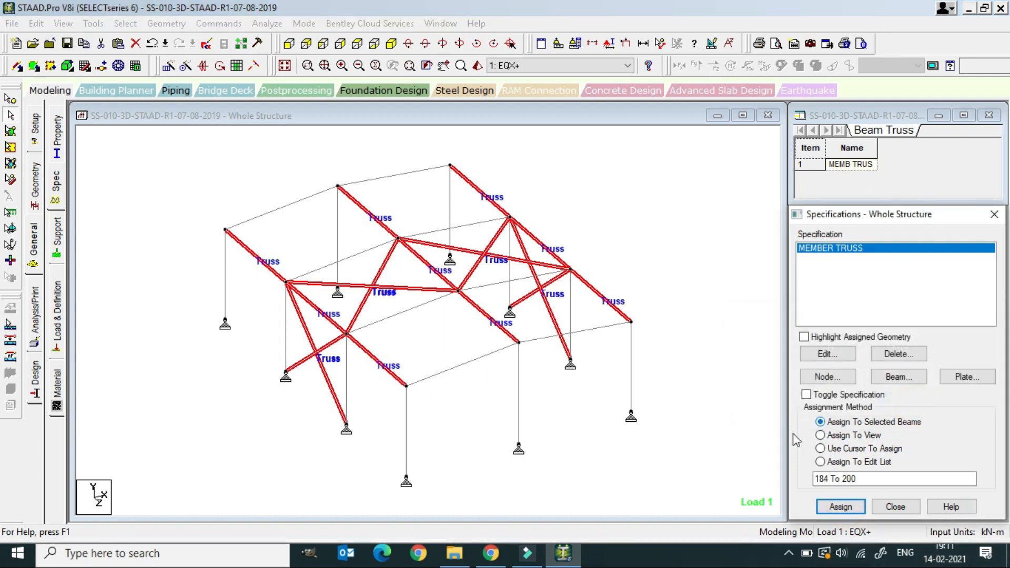
click(695, 427)
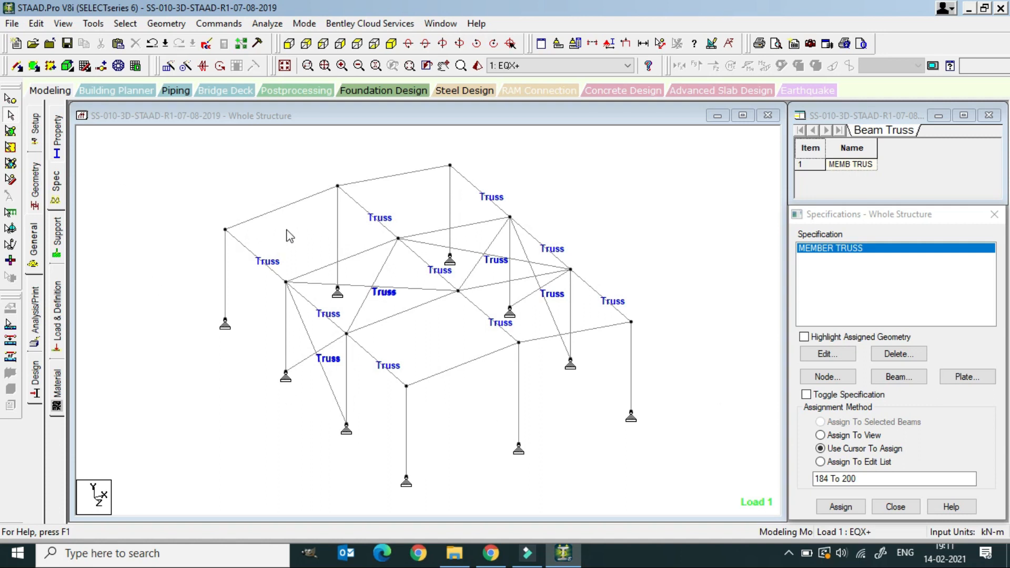
- Set the beta angle of the rear end wall's middle column (beam 201) to 90 degrees
click(338, 232)
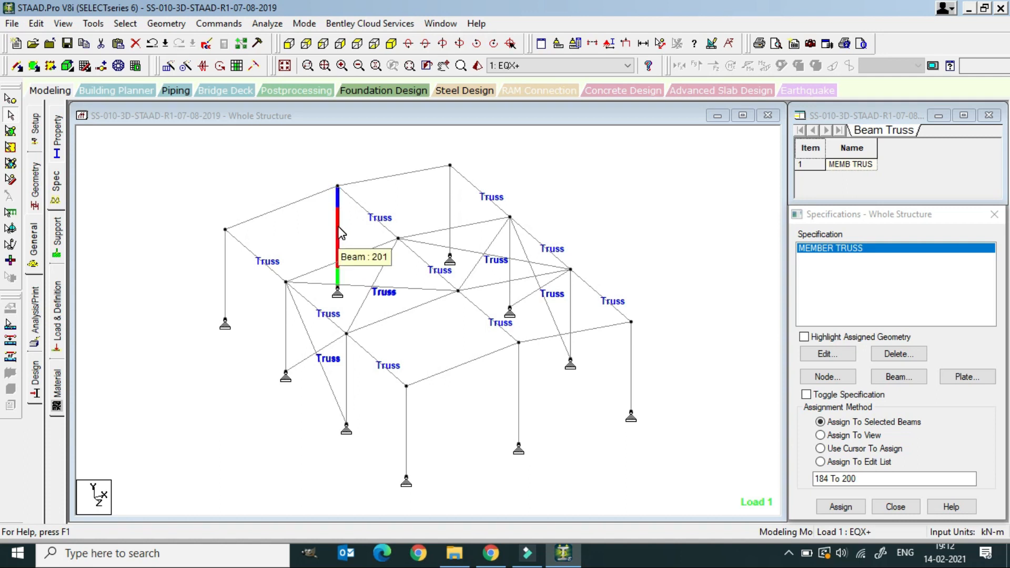
click(331, 228)
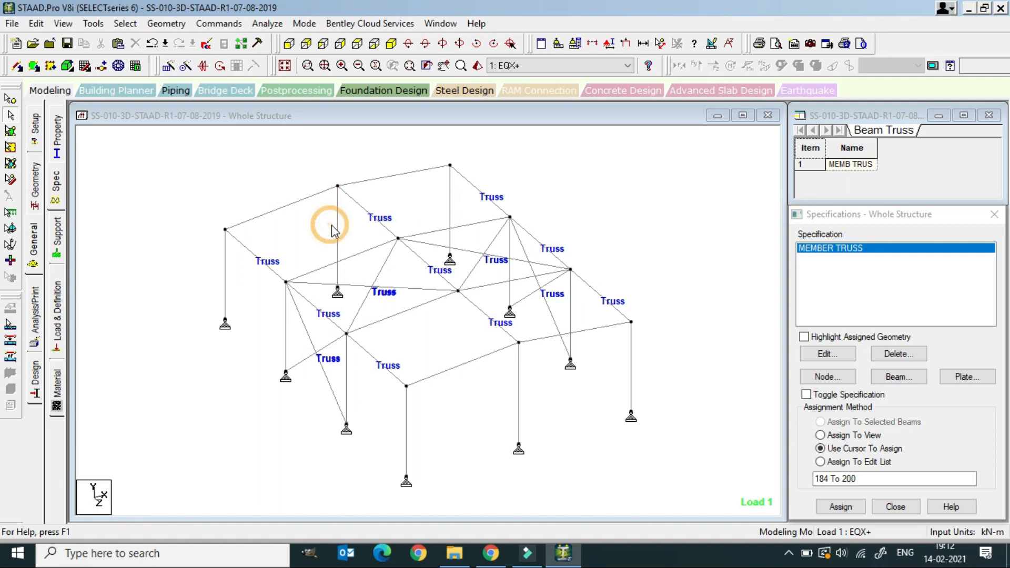
double_click(337, 223)
click(452, 350)
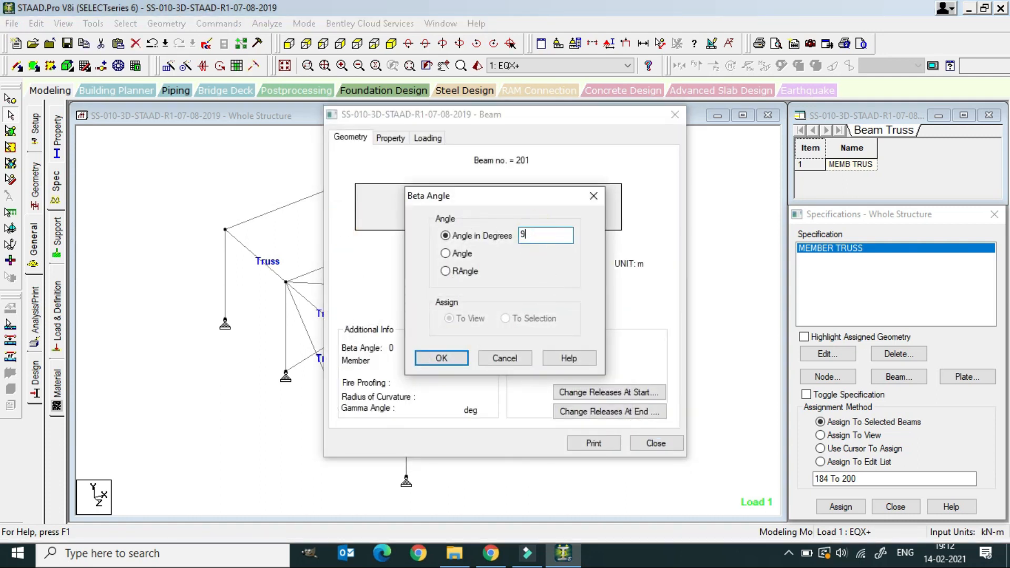
click(445, 359)
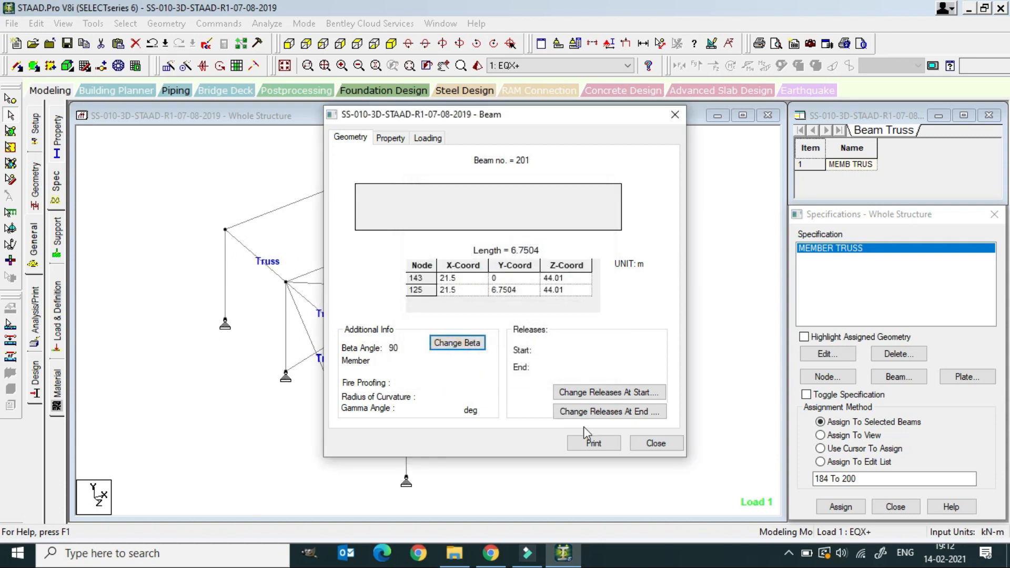
click(656, 444)
- Set the beta angle of the front end wall's middle column (beam 202) to 90 degrees
double_click(524, 368)
click(440, 343)
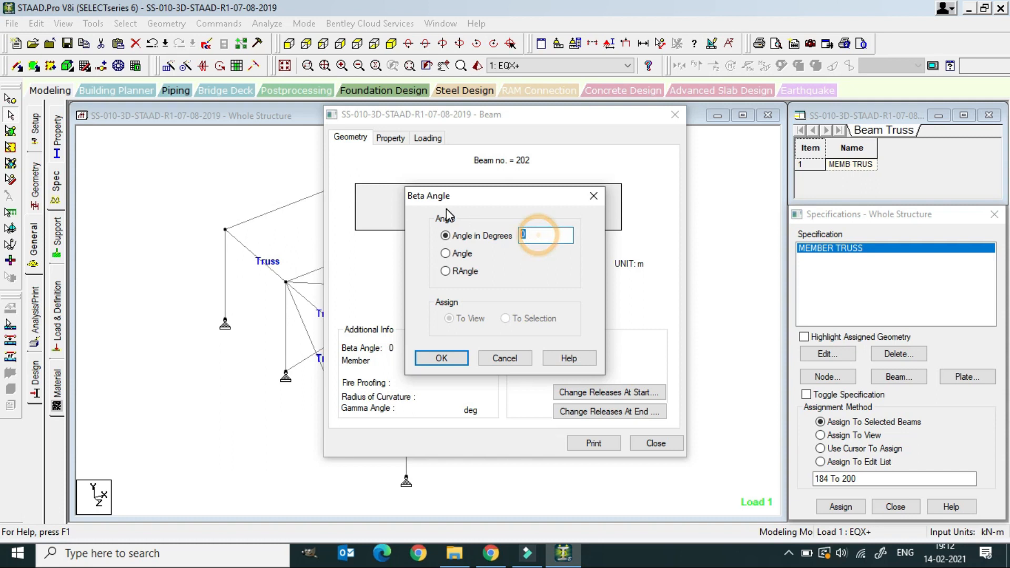
text(90)
click(442, 358)
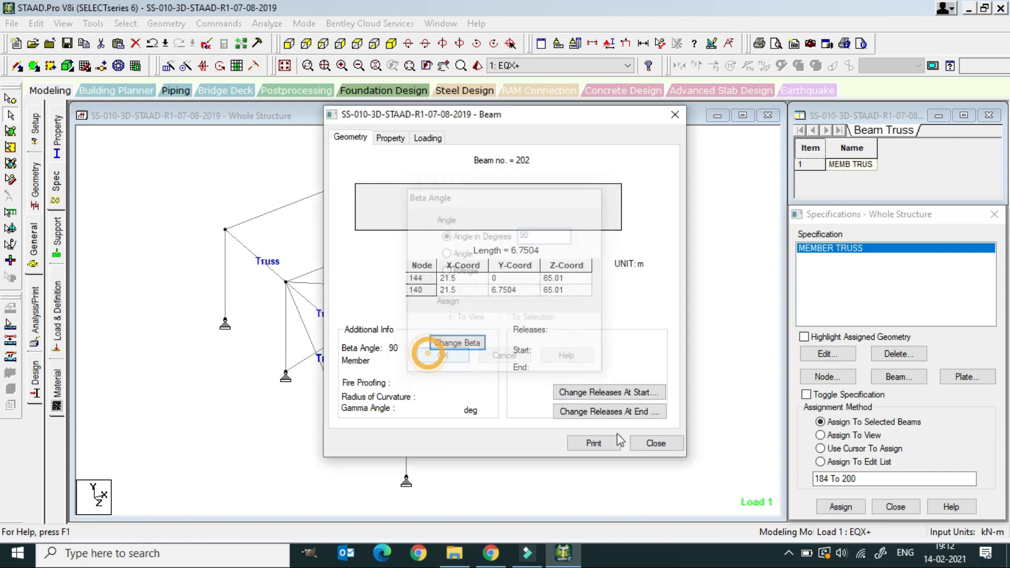
click(665, 447)
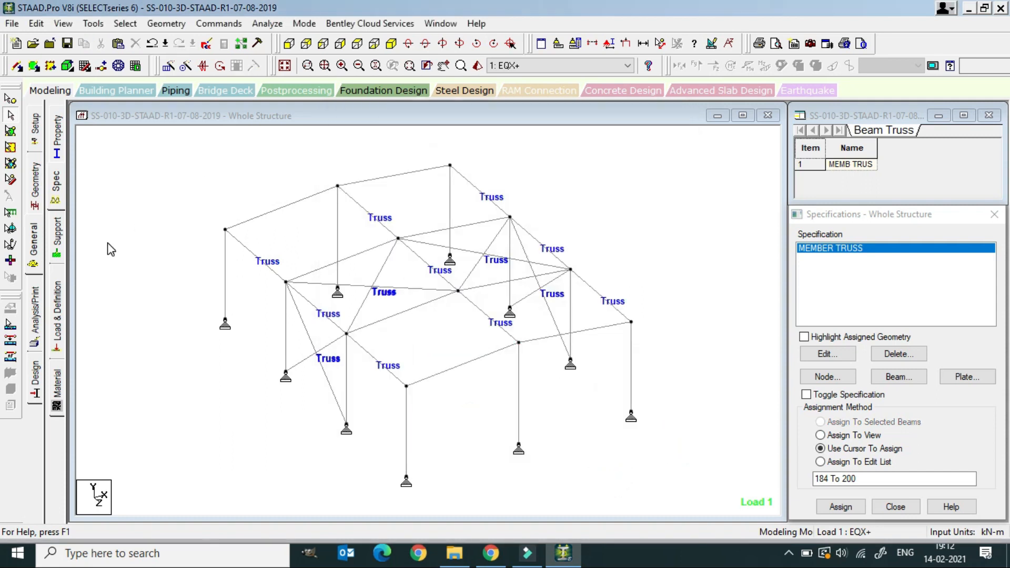
- Start defining a Tapered I section in STEEL with a start-node depth of 0.412 m and a web thickness of 0.005 m
click(59, 150)
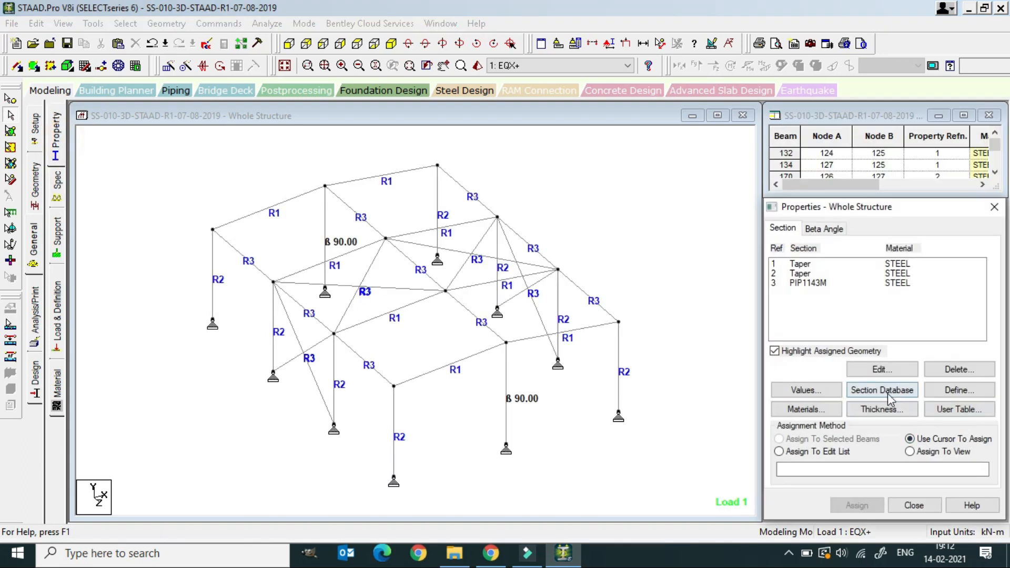
click(957, 390)
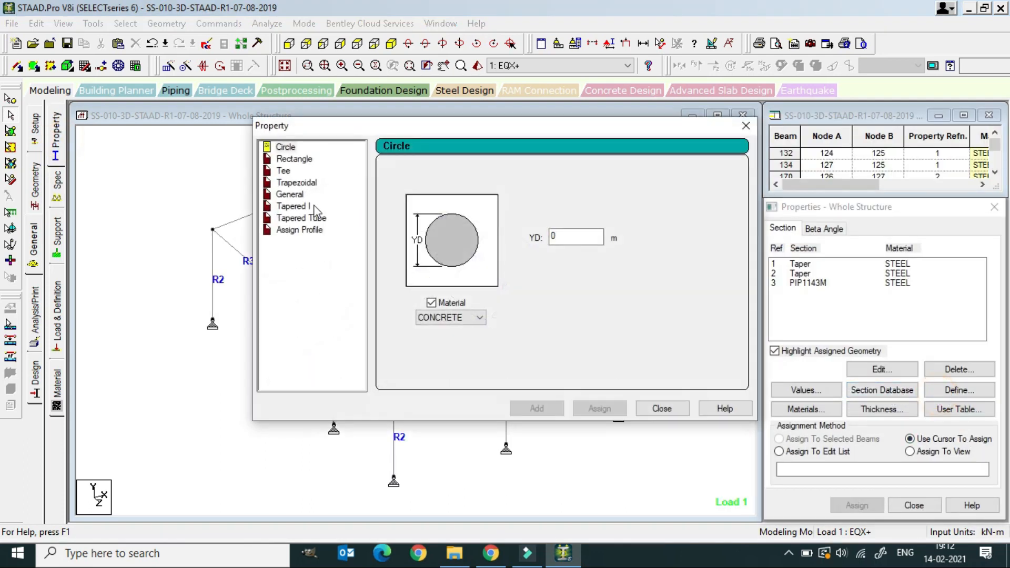
click(291, 206)
double_click(658, 182)
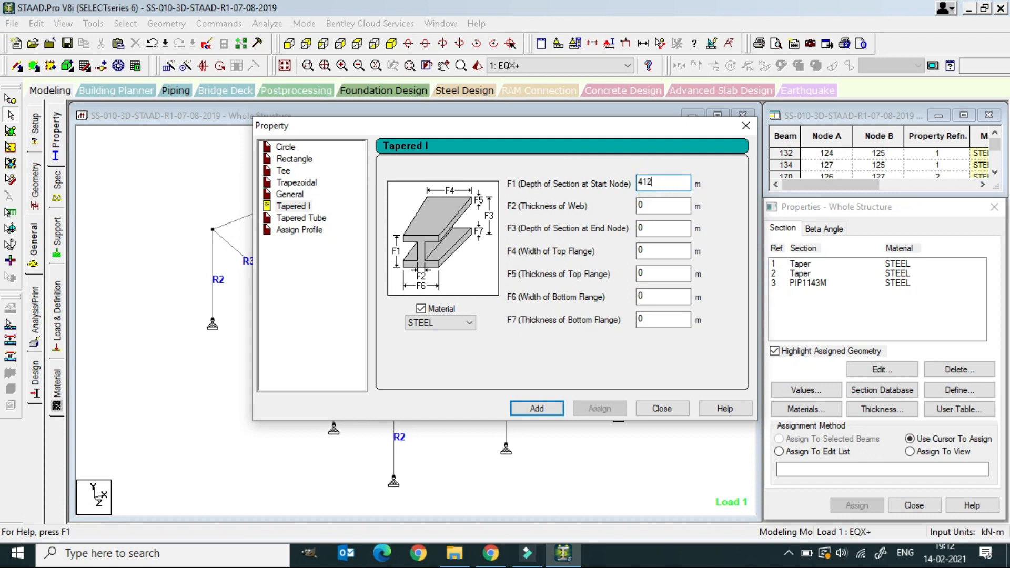
double_click(658, 182)
key(BackSpace)
text(.412)
double_click(674, 203)
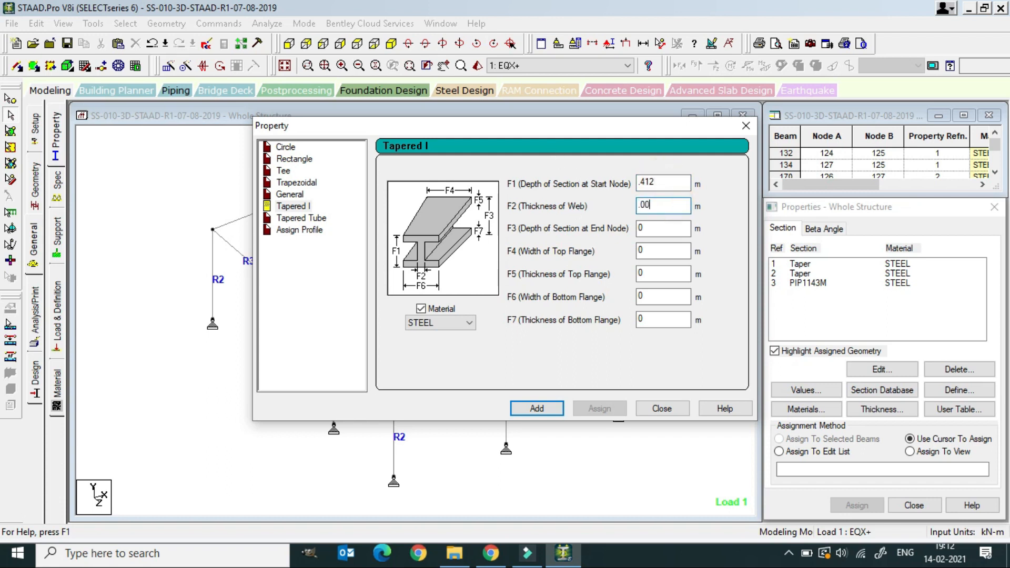
- Give the Tapered I section a 0.412 m end-node depth and a 0.2 m wide, 0.01 m thick top flange, and add it to the properties
double_click(664, 228)
text(.412)
double_click(645, 253)
text(.)
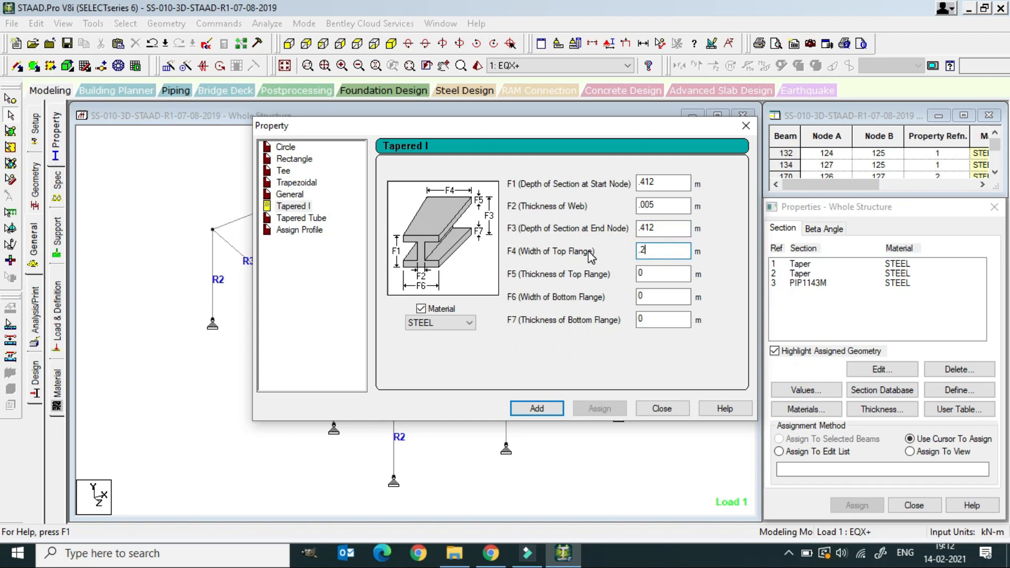
double_click(667, 272)
text(.)
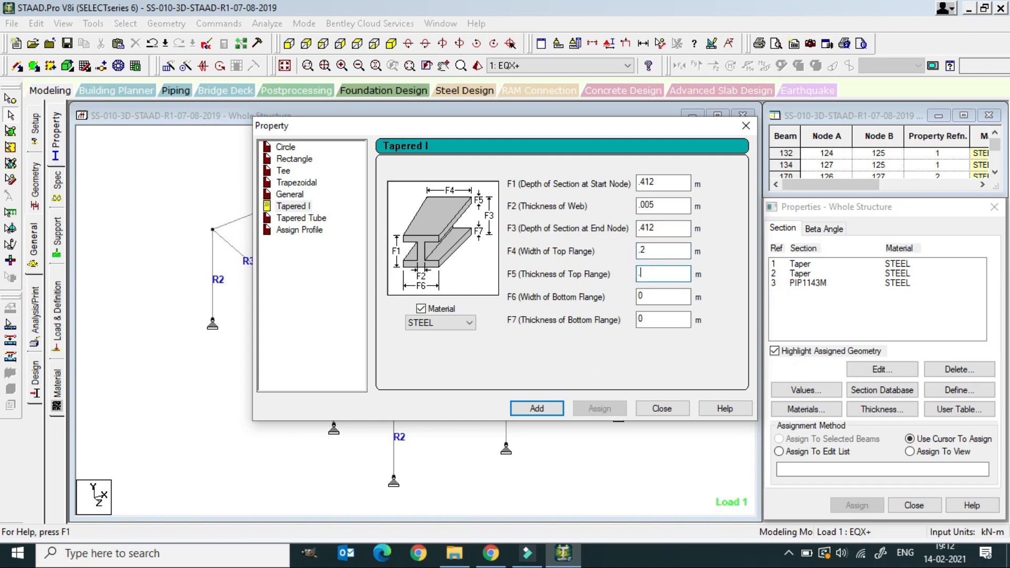
text(01)
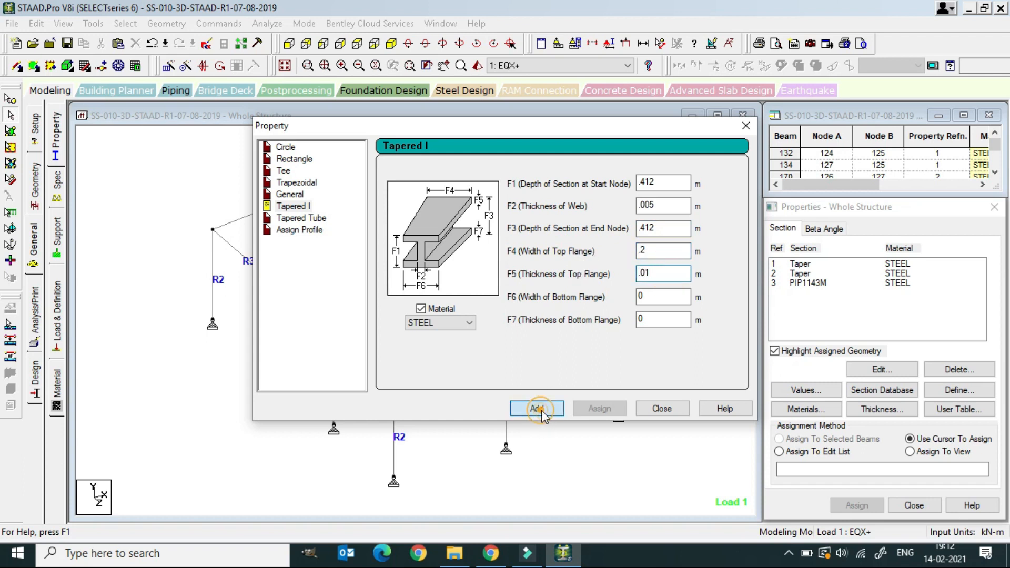
click(537, 408)
click(661, 408)
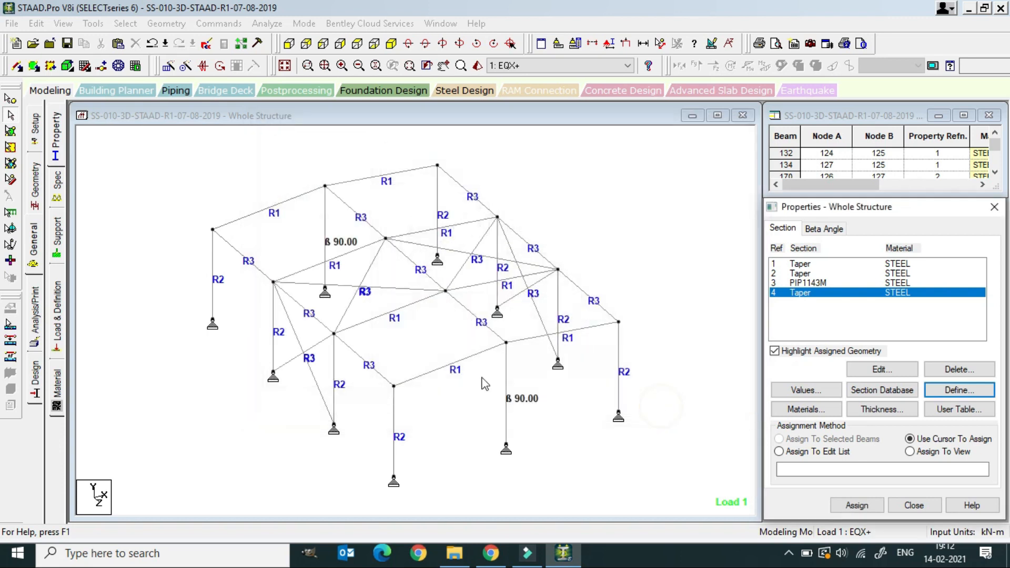
- Assign the new tapered section (reference 4) to the middle columns of both end walls
click(325, 208)
ctrl+click(506, 384)
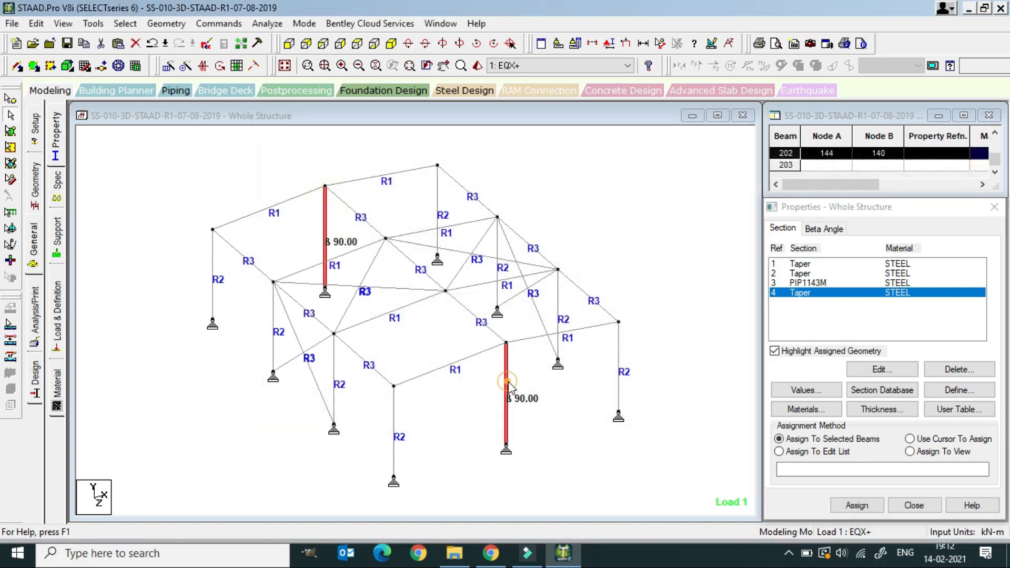
click(857, 505)
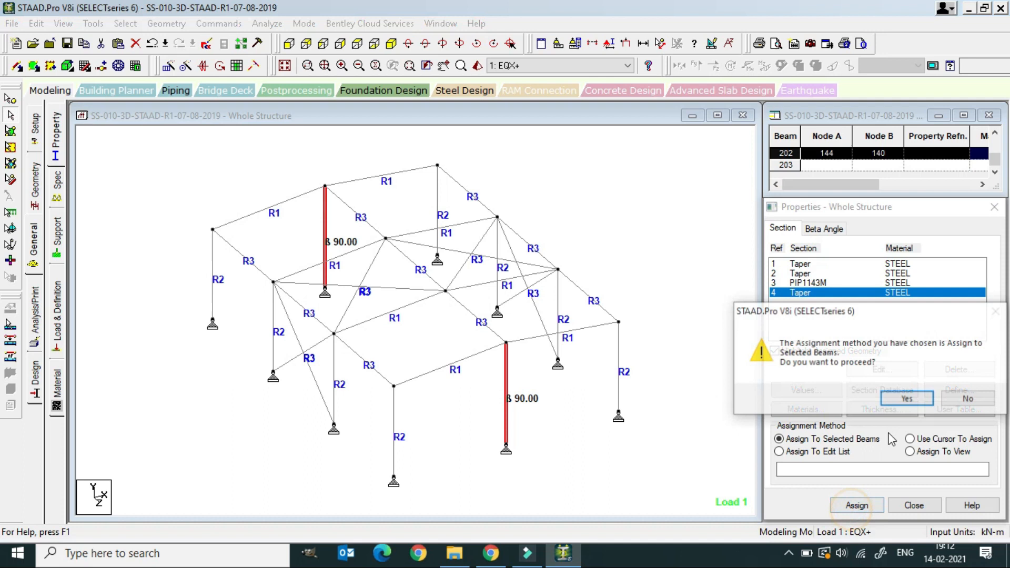
click(908, 401)
click(750, 422)
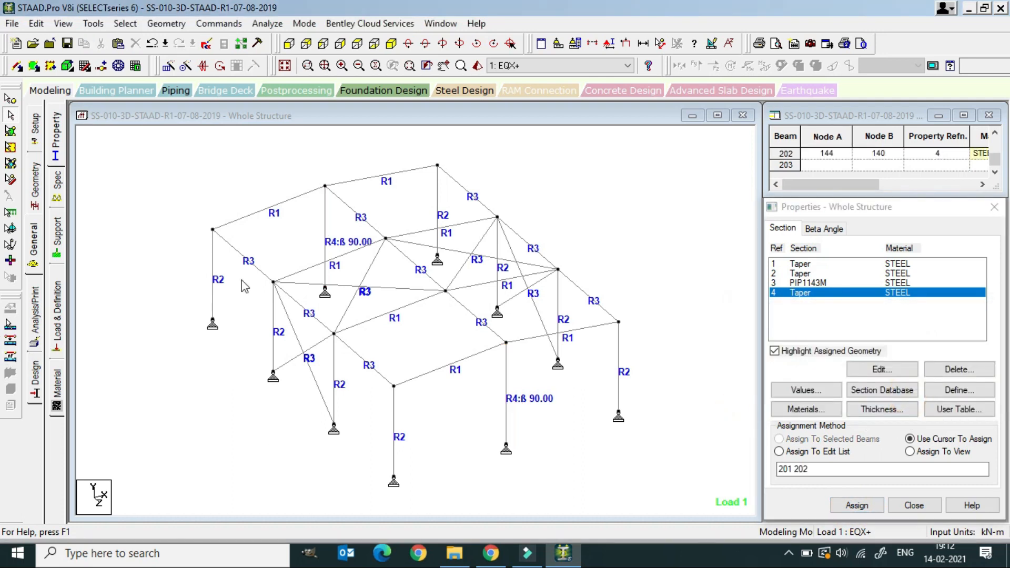
- Display the members with their full sections and inspect the end-wall middle columns and front corner columns
middle_drag(268, 316, 268, 314)
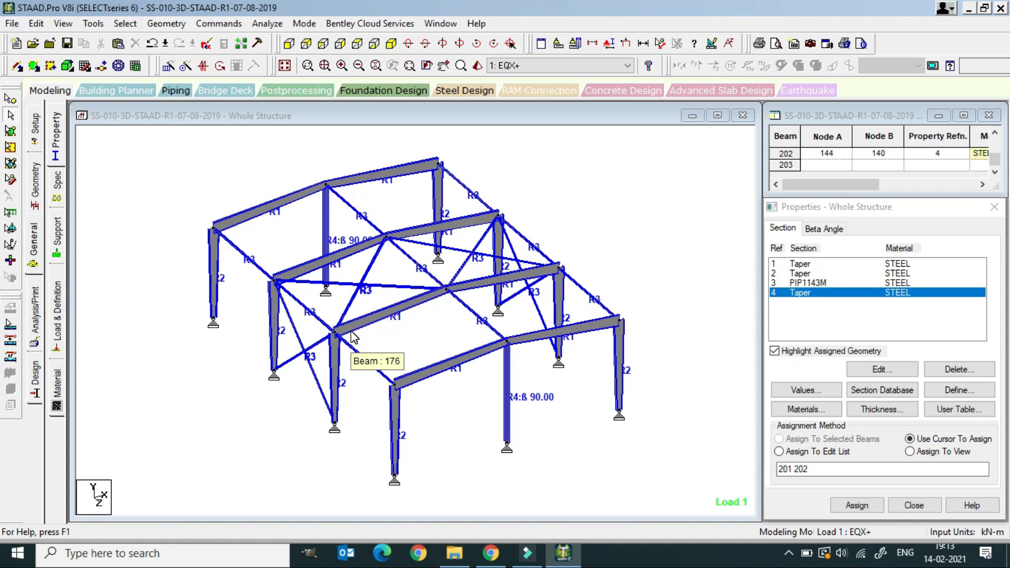
click(326, 231)
click(620, 369)
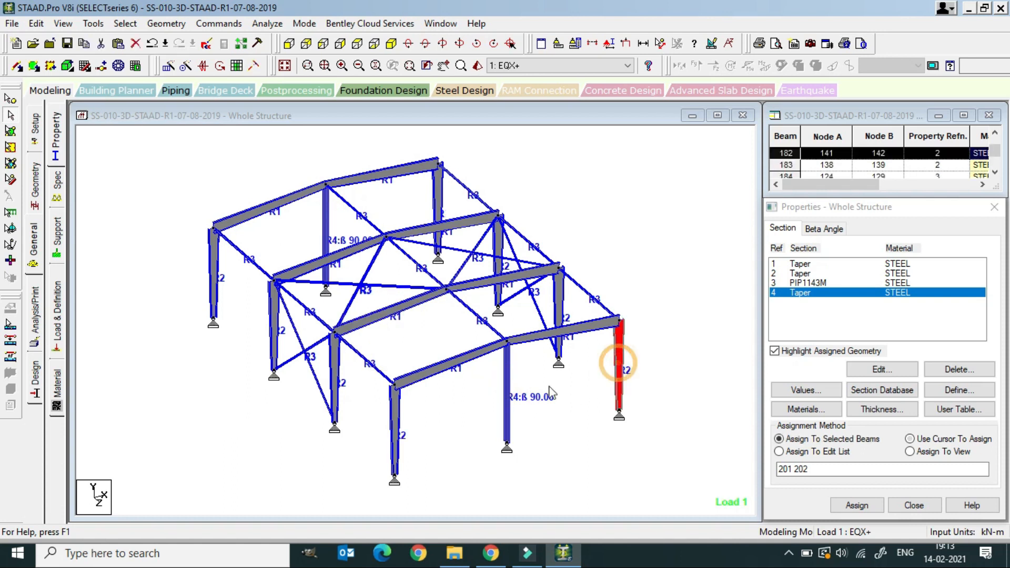
click(508, 389)
click(394, 437)
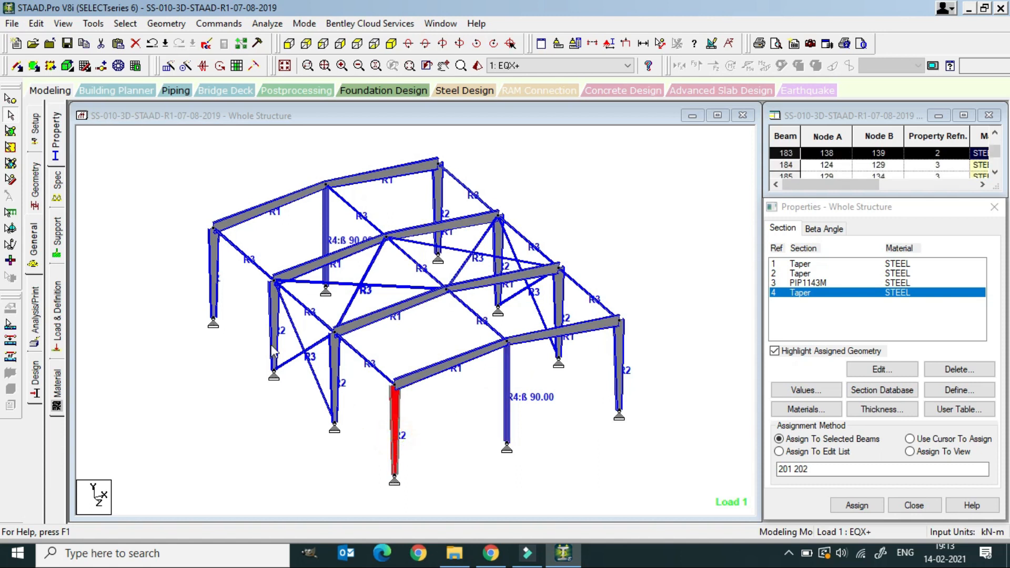
click(242, 298)
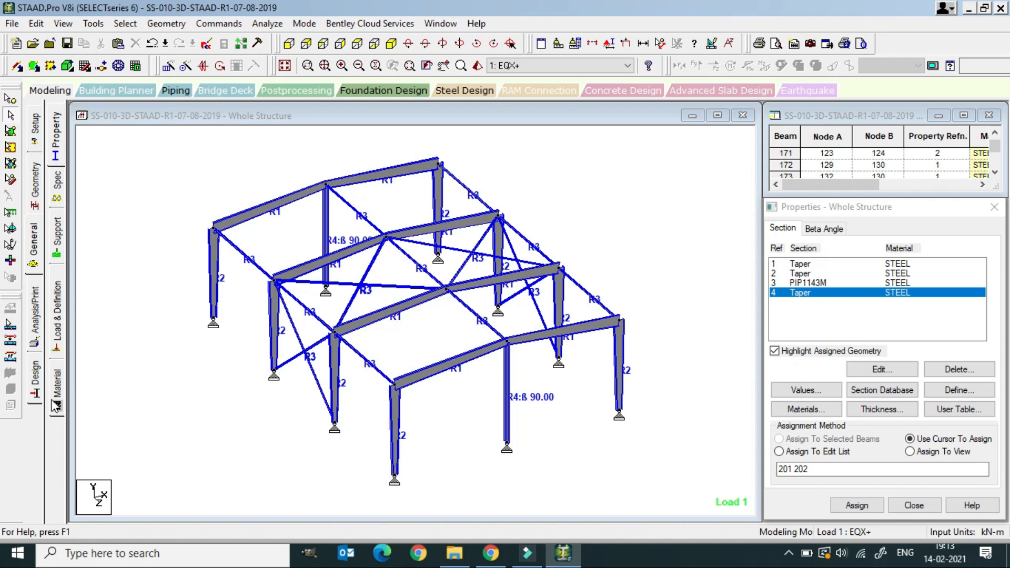
- Display the UNI GX 2.64 kN/m member load of load case 8: WL-P-0-LR on the structure
click(57, 332)
click(773, 140)
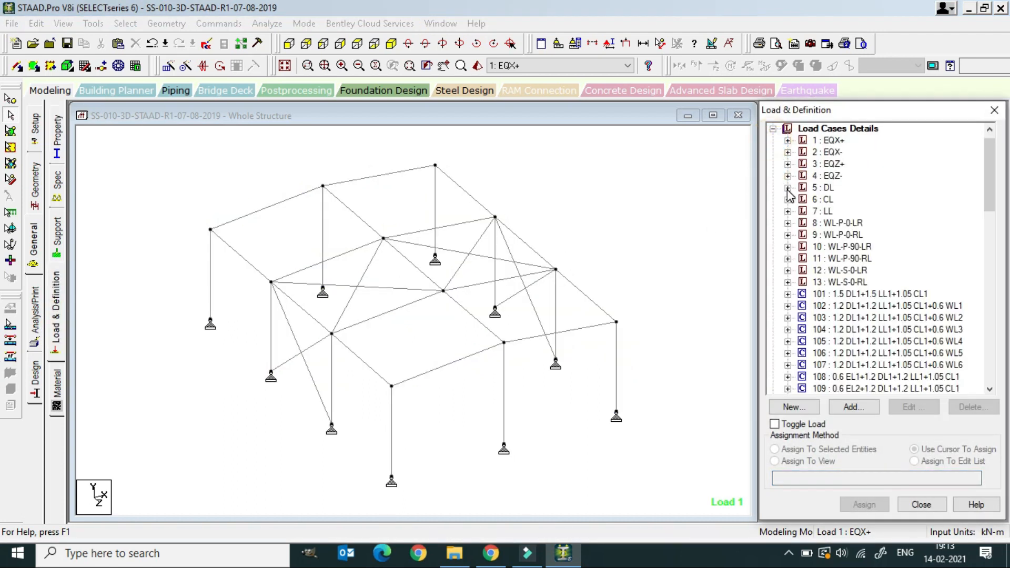
click(788, 223)
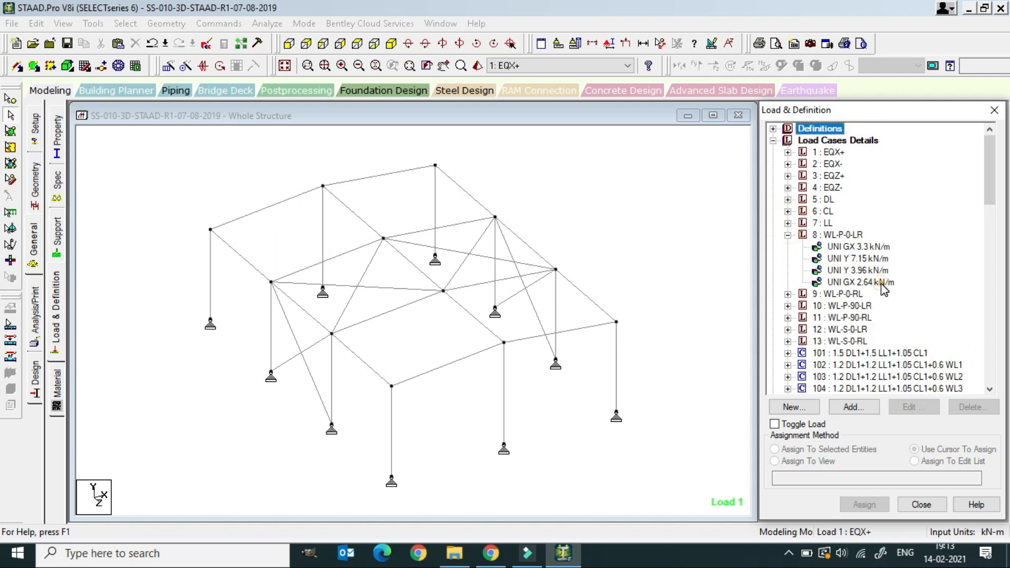
click(876, 282)
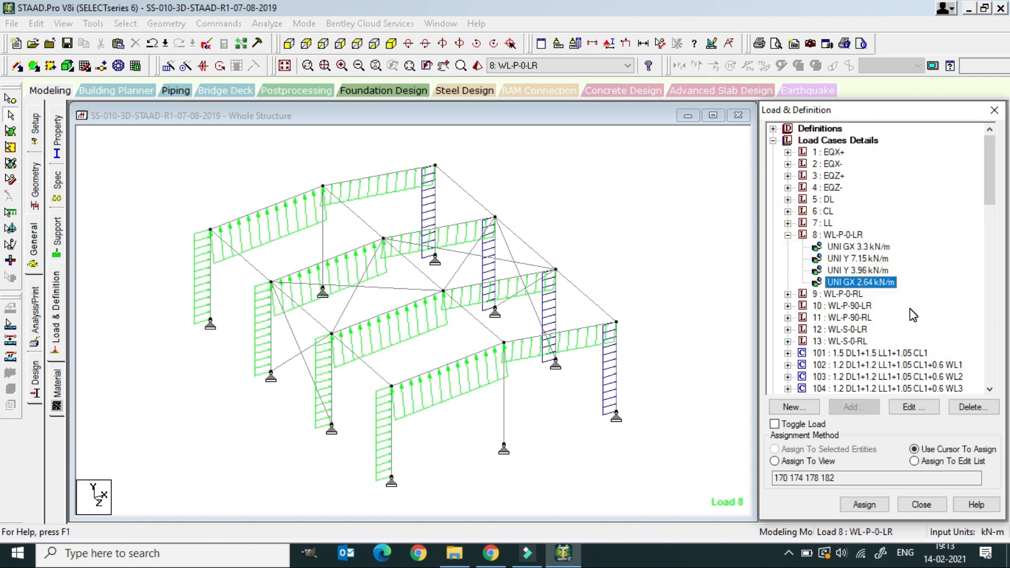